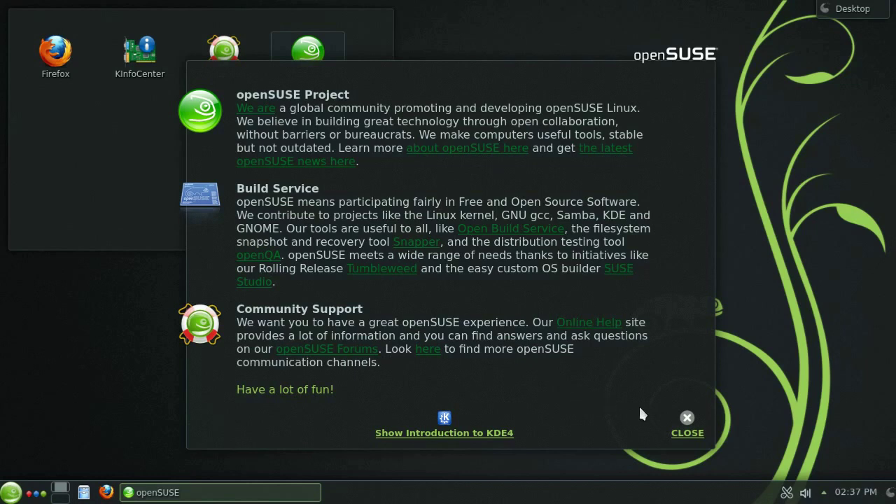
# Close the openSUSE welcome window to reveal the Firefox, KInfoCenter, Online Help and openSUSE desktop icons.
pyautogui.click(688, 420)
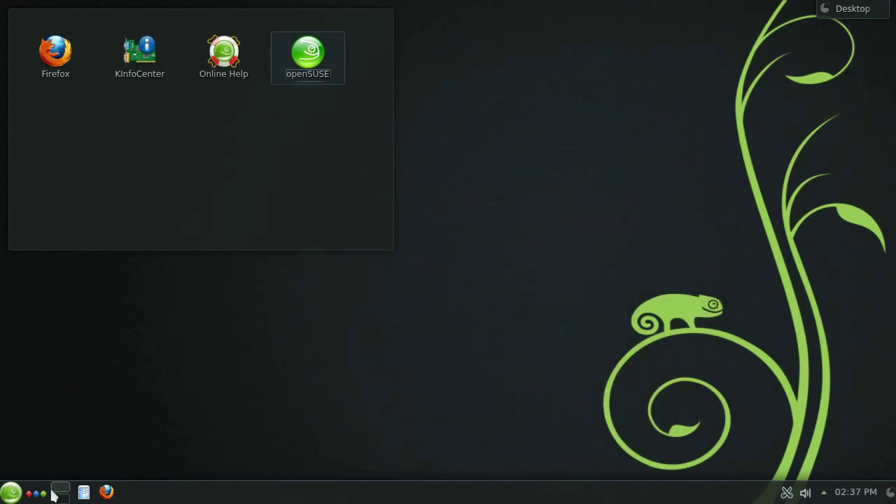
# Briefly open and close the launcher menu, then put the bottom panel into edit mode.
pyautogui.click(12, 493)
pyautogui.click(13, 493)
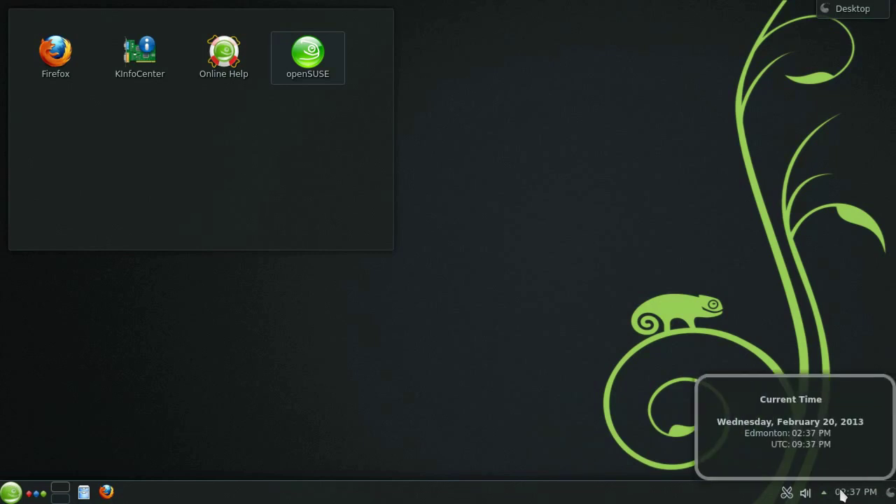
pyautogui.click(890, 492)
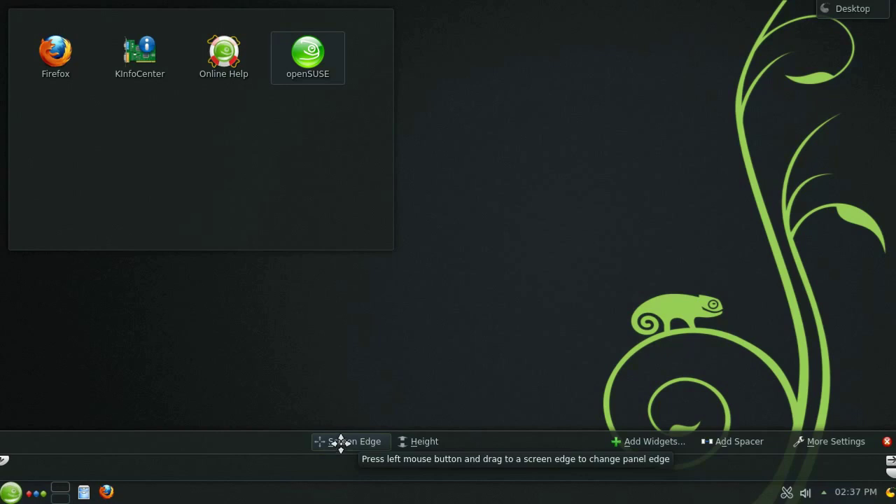
# Try the panel on the left and top edges, make it taller, and return it to the bottom.
pyautogui.moveTo(341, 442); pyautogui.dragTo(308, 4)
pyautogui.moveTo(418, 60)
pyautogui.mouseDown()
pyautogui.moveTo(427, 80)
pyautogui.moveTo(427, 67)
pyautogui.mouseUp()
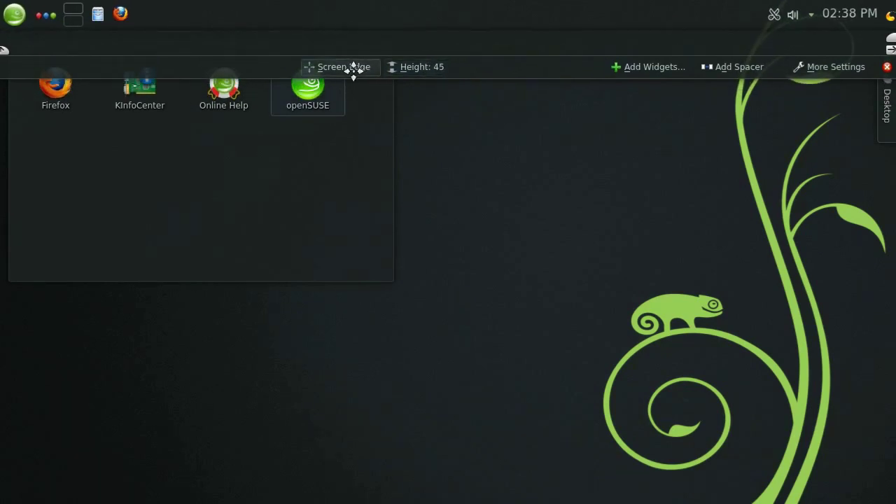
pyautogui.moveTo(353, 68); pyautogui.dragTo(364, 481)
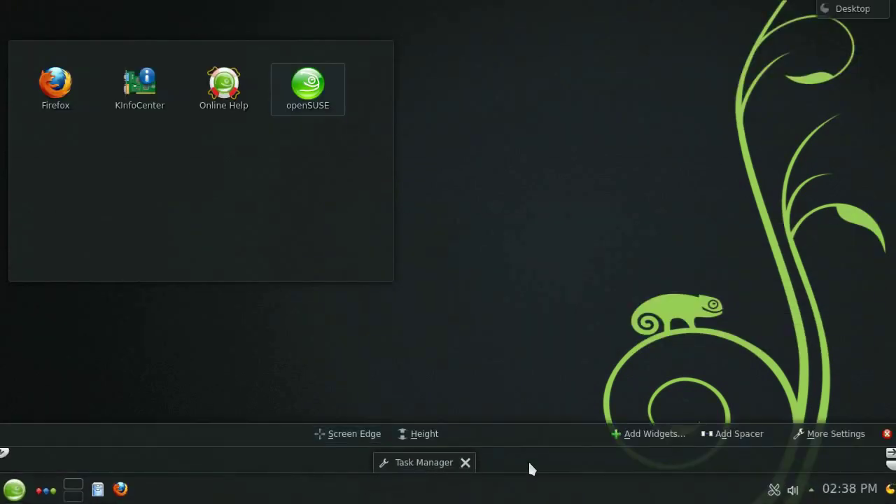
# Add an Application Launcher widget to the panel, move it left, then remove it again.
pyautogui.click(633, 434)
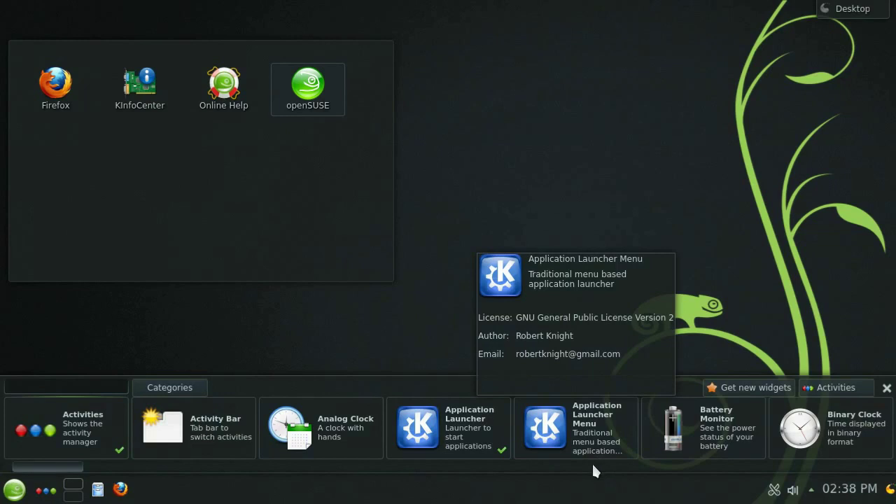
pyautogui.write('c')
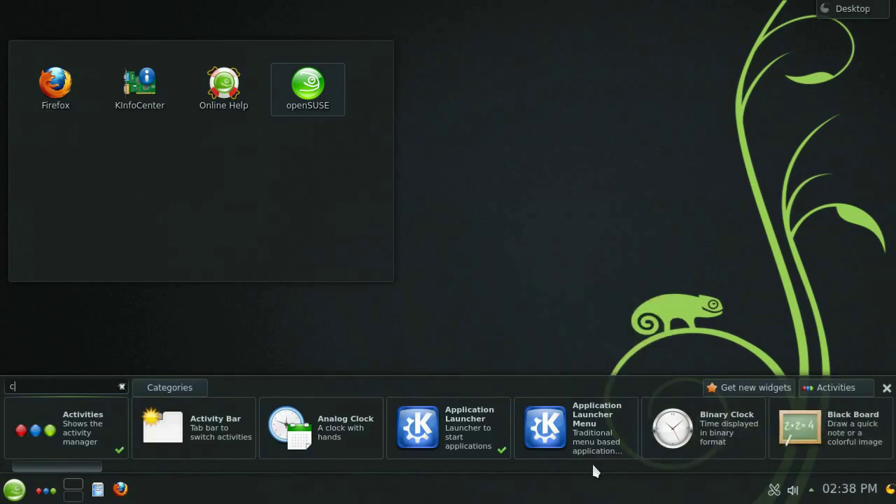
pyautogui.press('BackSpace')
pyautogui.doubleClick(470, 426)
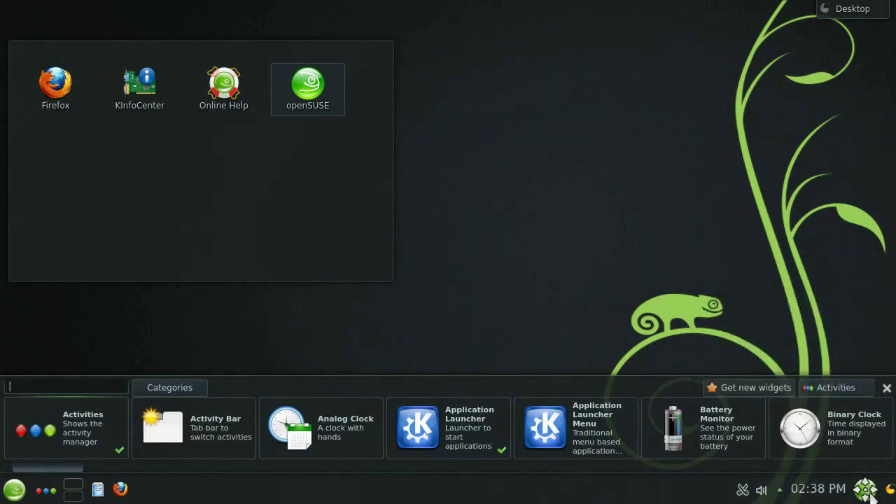
pyautogui.moveTo(869, 493); pyautogui.dragTo(809, 490)
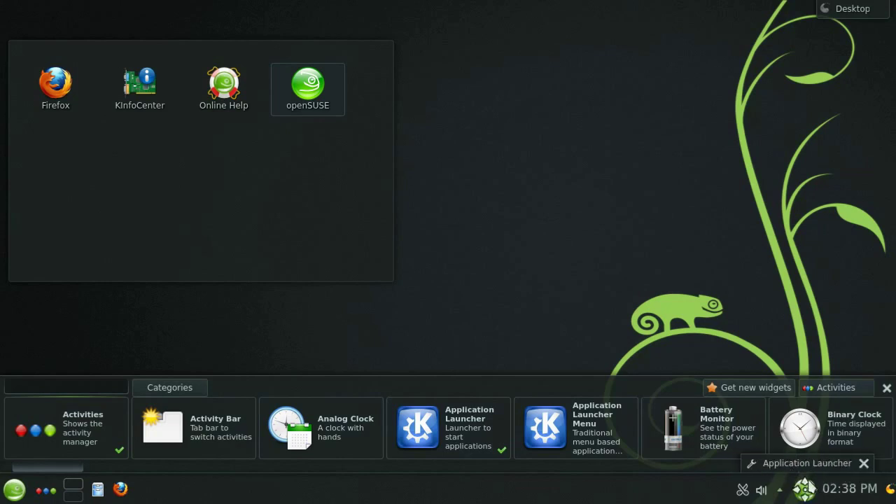
pyautogui.click(862, 464)
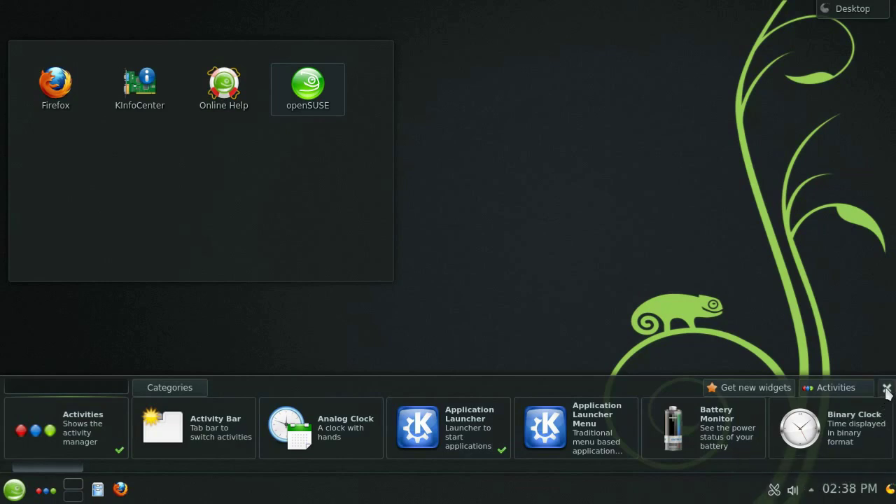
pyautogui.click(886, 388)
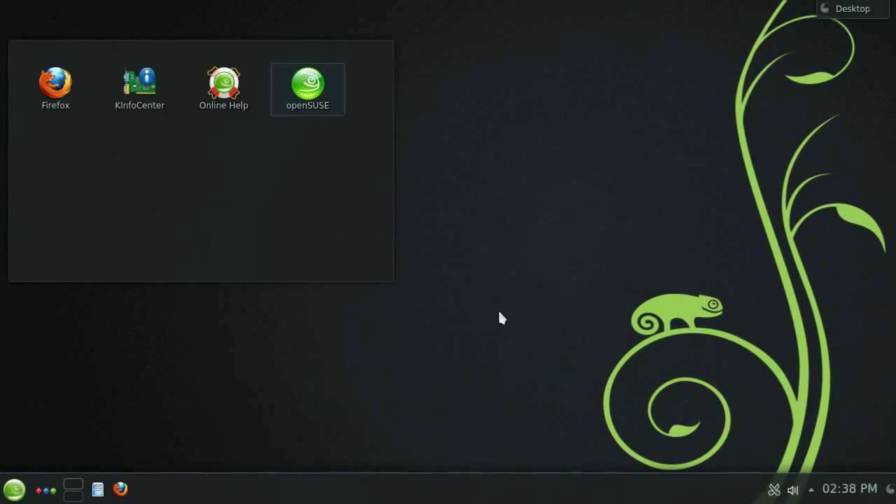
# Enlarge the folder widget upward and set it to show the Home place instead of Desktop.
pyautogui.moveTo(155, 174)
pyautogui.moveTo(403, 76); pyautogui.dragTo(413, 49)
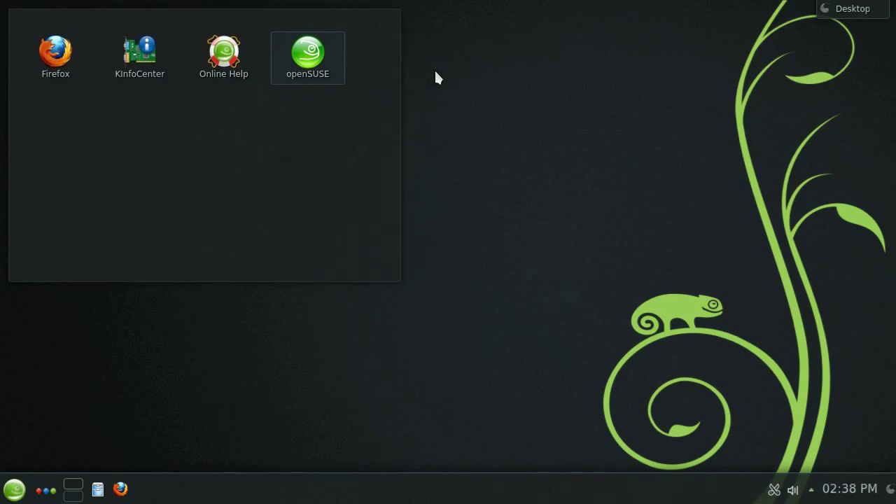
pyautogui.moveTo(367, 68)
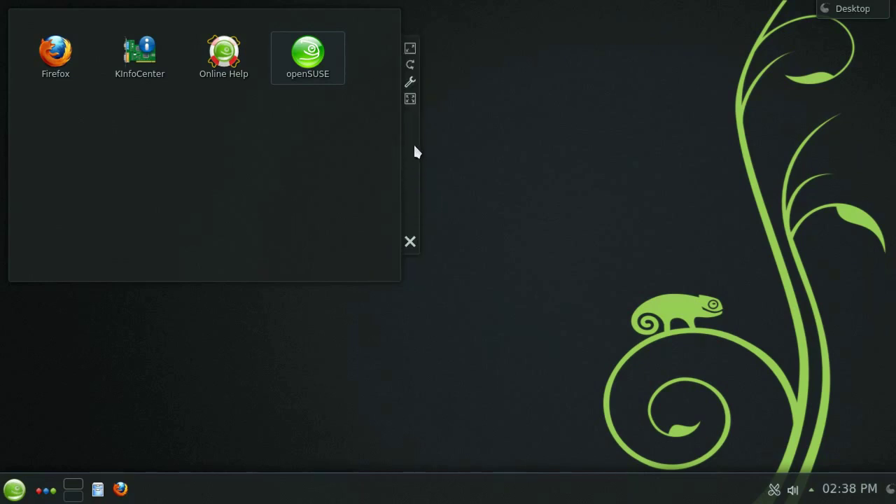
pyautogui.click(410, 86)
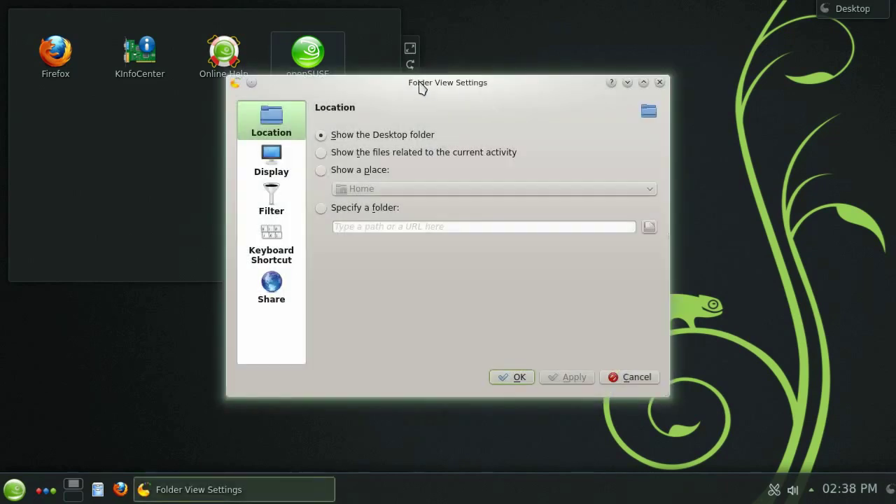
pyautogui.moveTo(420, 88); pyautogui.dragTo(572, 46)
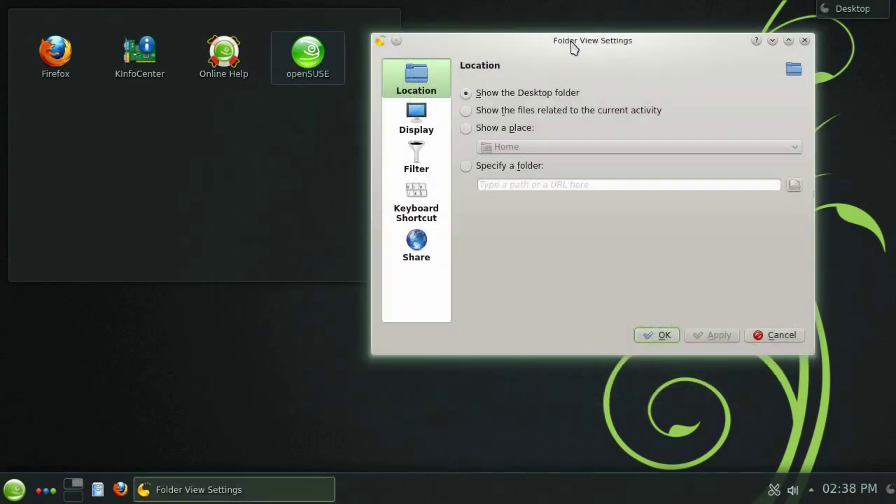
pyautogui.click(466, 128)
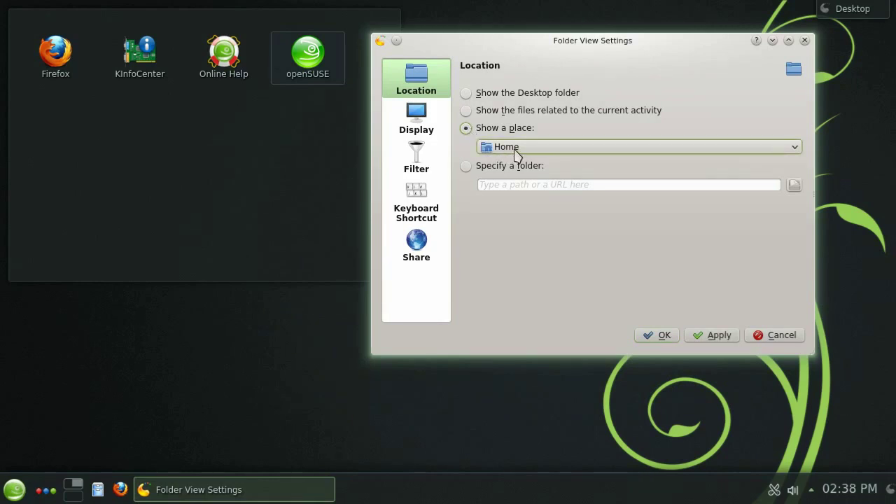
pyautogui.click(719, 336)
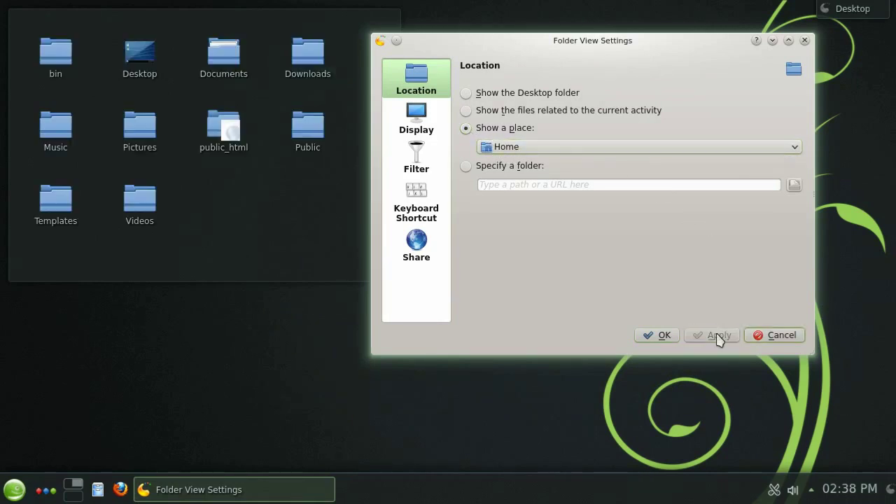
pyautogui.click(662, 335)
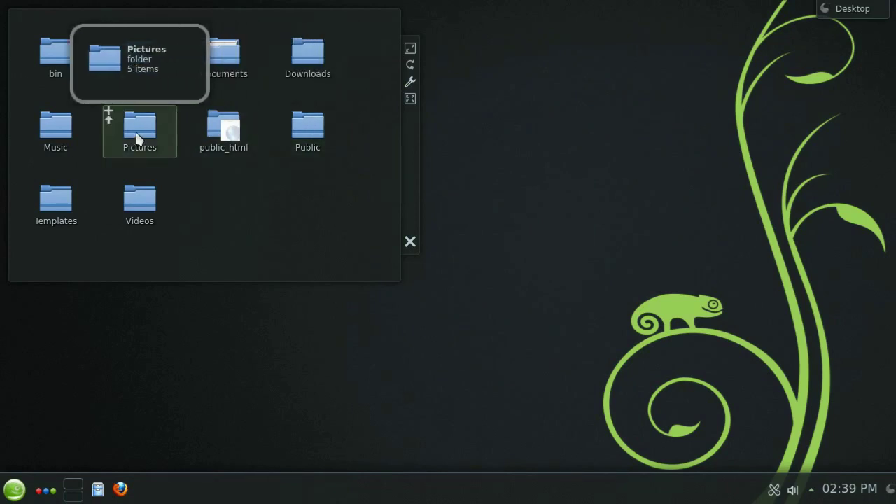
pyautogui.moveTo(110, 126)
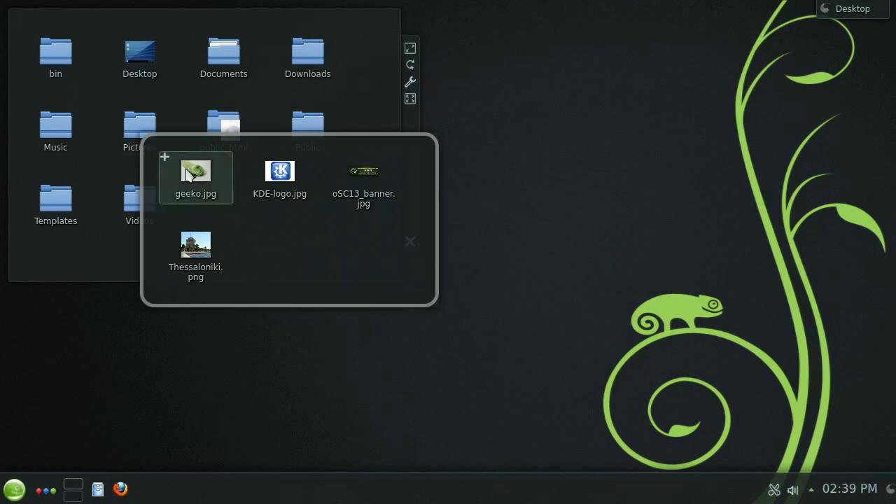
pyautogui.moveTo(187, 171)
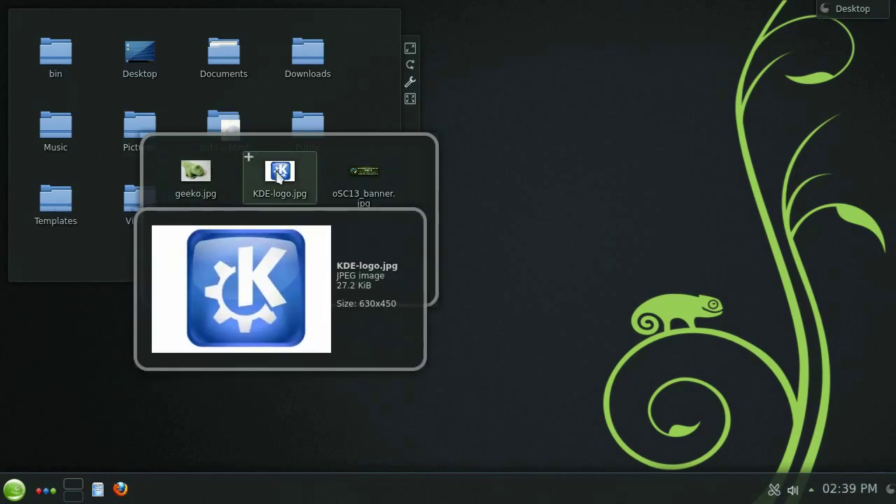
pyautogui.moveTo(186, 170); pyautogui.dragTo(226, 59)
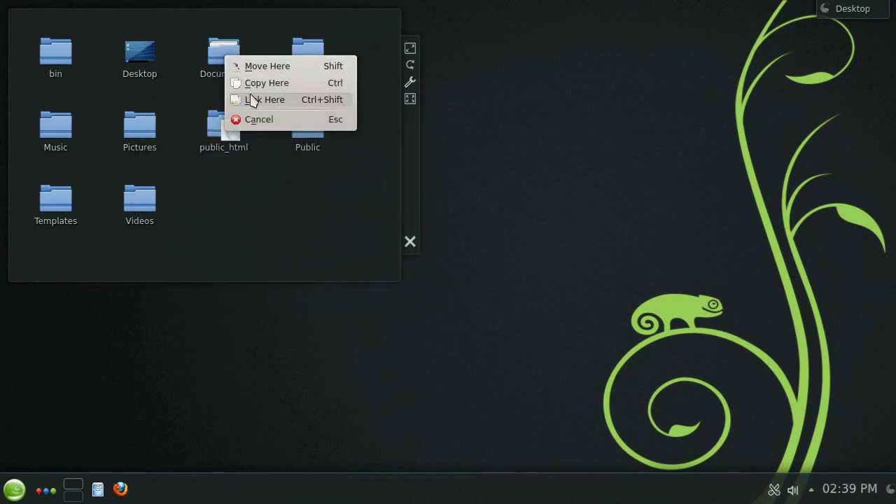
pyautogui.click(257, 123)
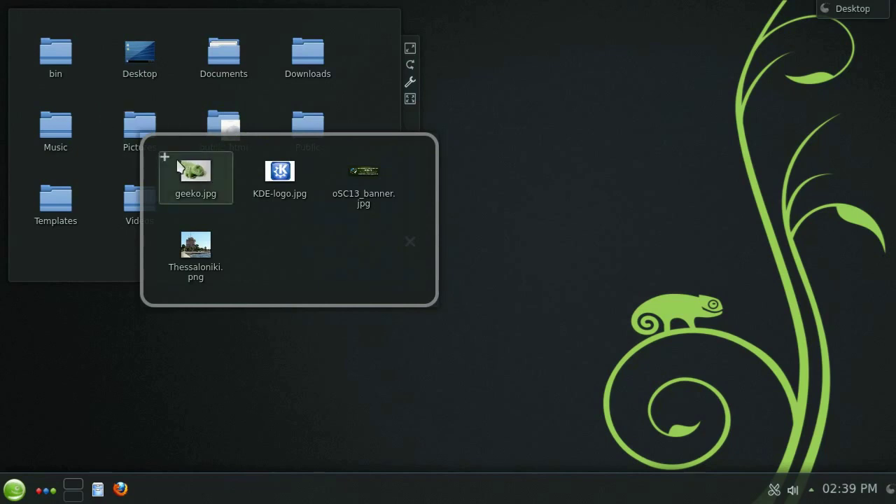
pyautogui.click(165, 157)
pyautogui.click(250, 158)
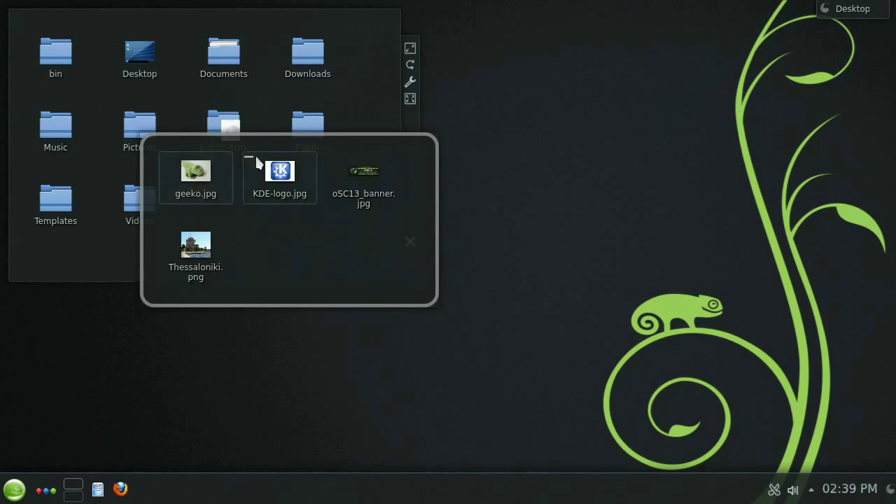
pyautogui.click(333, 157)
pyautogui.moveTo(217, 177); pyautogui.dragTo(228, 56)
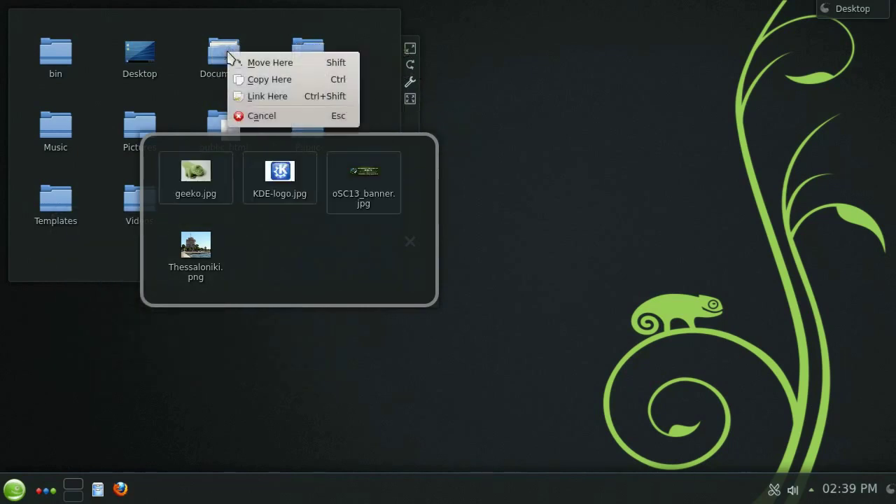
pyautogui.click(255, 116)
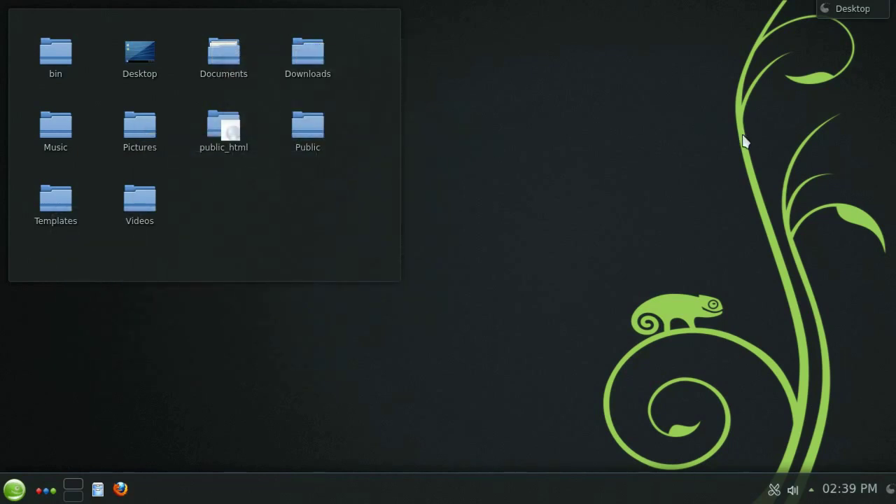
# Search the widget browser for 'clock' and add an Analog Clock to the desktop.
pyautogui.click(844, 10)
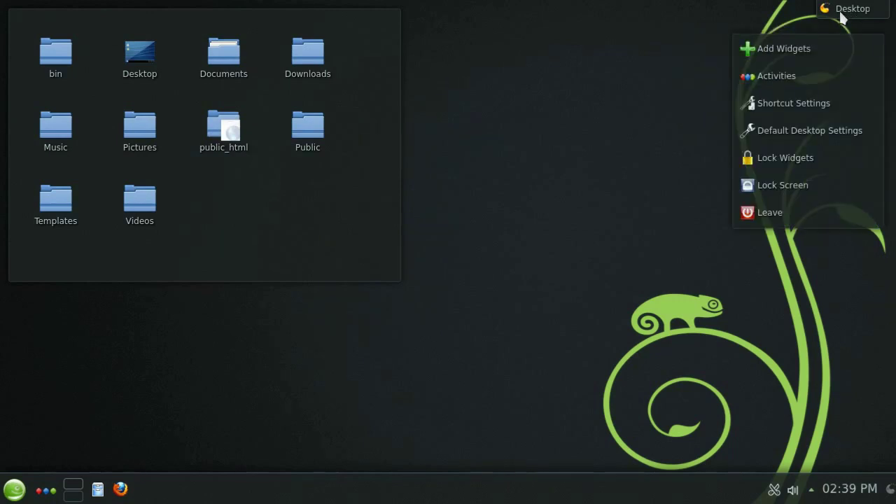
pyautogui.click(815, 43)
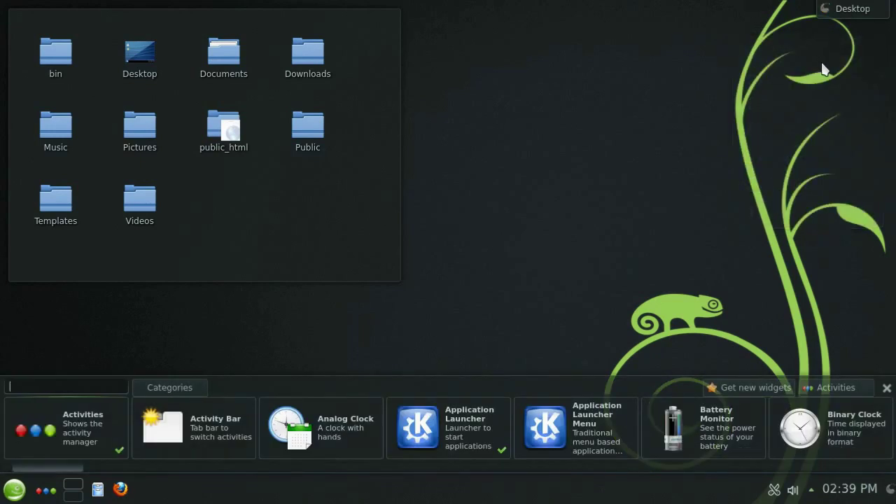
pyautogui.write('clock')
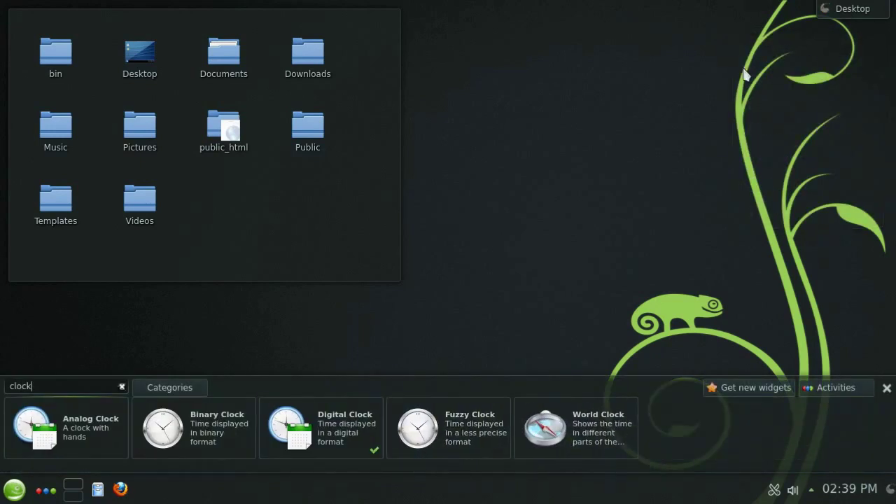
pyautogui.doubleClick(60, 429)
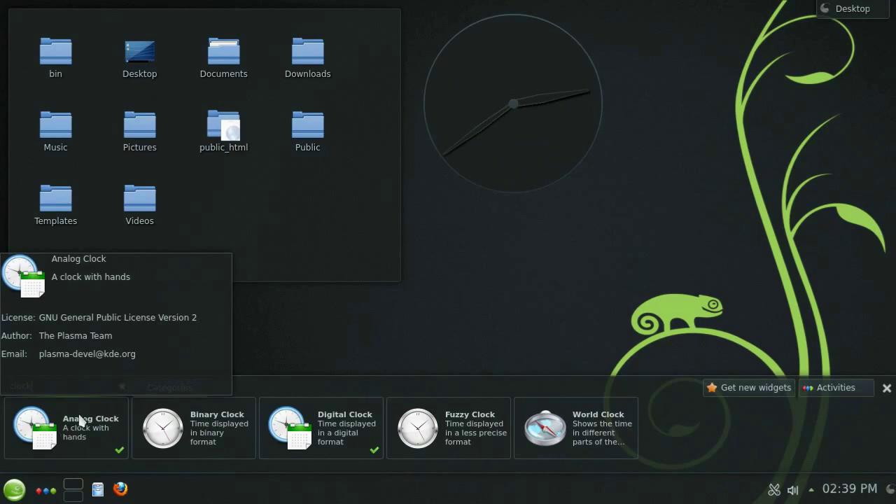
# Search for 'weather' and add a Weather Forecast widget to the desktop.
pyautogui.press('BackSpace')
pyautogui.press('BackSpace')
pyautogui.press('BackSpace')
pyautogui.press('BackSpace')
pyautogui.press('BackSpace')
pyautogui.write('weather')
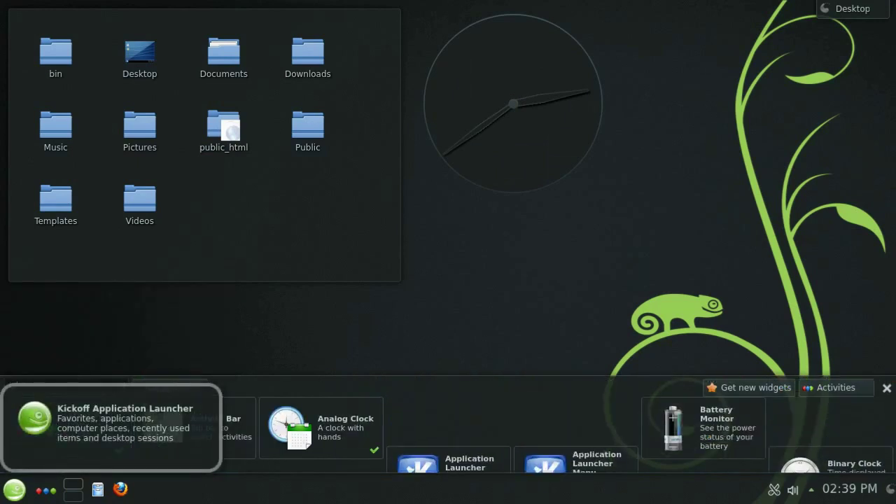
pyautogui.doubleClick(249, 421)
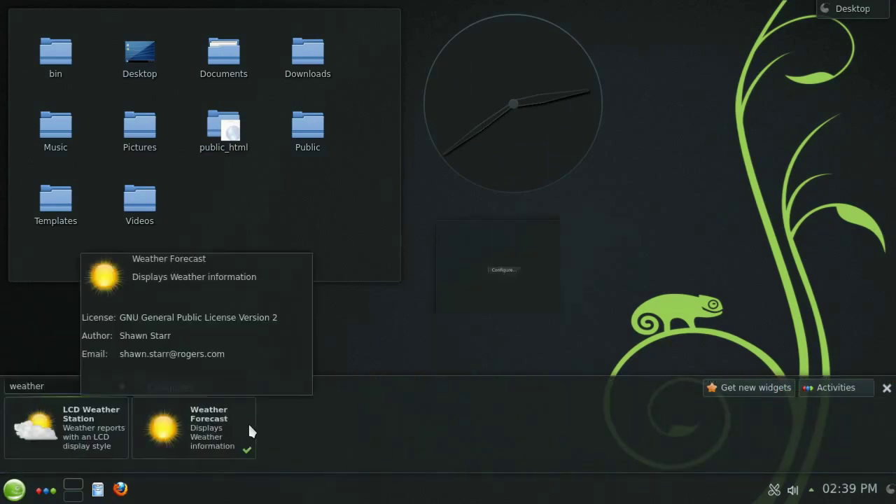
pyautogui.moveTo(714, 286)
pyautogui.press('Escape')
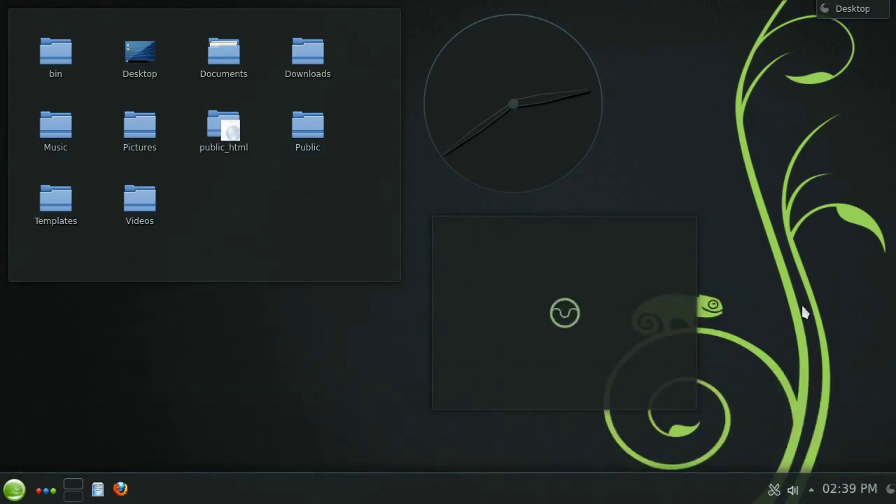
# Set the weather widget's location to Edmonton, Alberta with temperatures in Celsius °C.
pyautogui.click(706, 281)
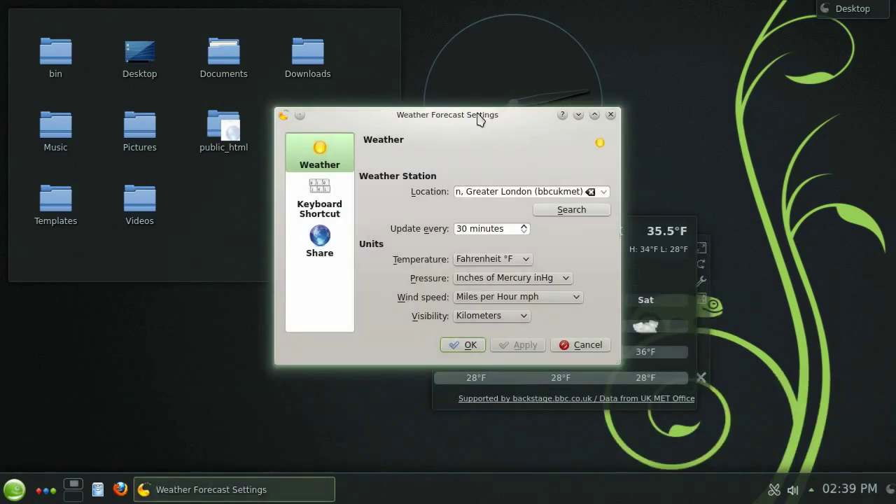
pyautogui.moveTo(483, 116); pyautogui.dragTo(170, 62)
pyautogui.click(257, 157)
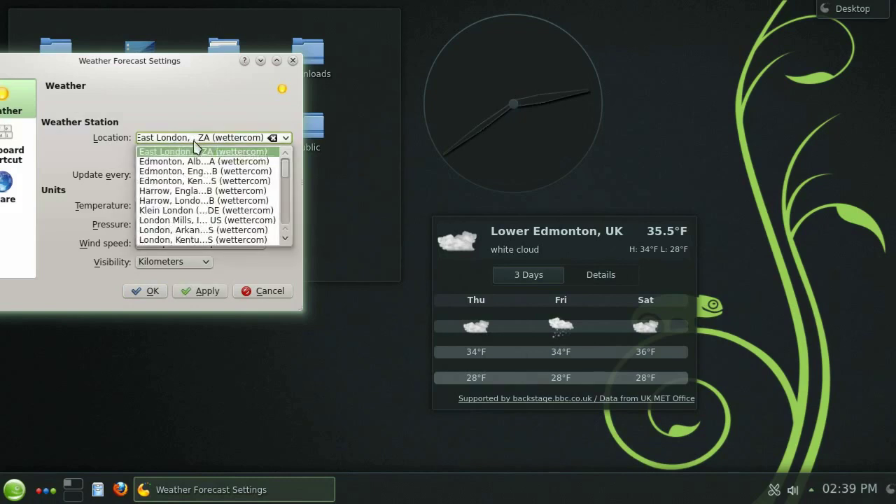
pyautogui.click(196, 161)
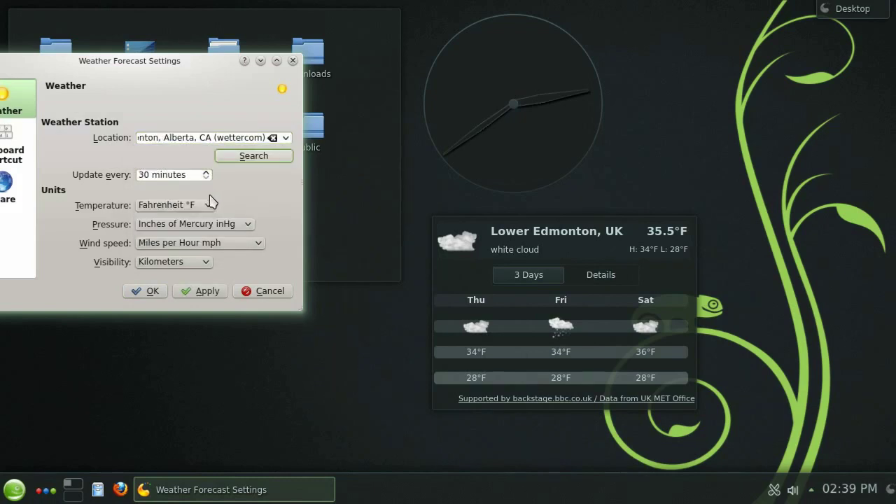
pyautogui.click(207, 205)
pyautogui.click(201, 221)
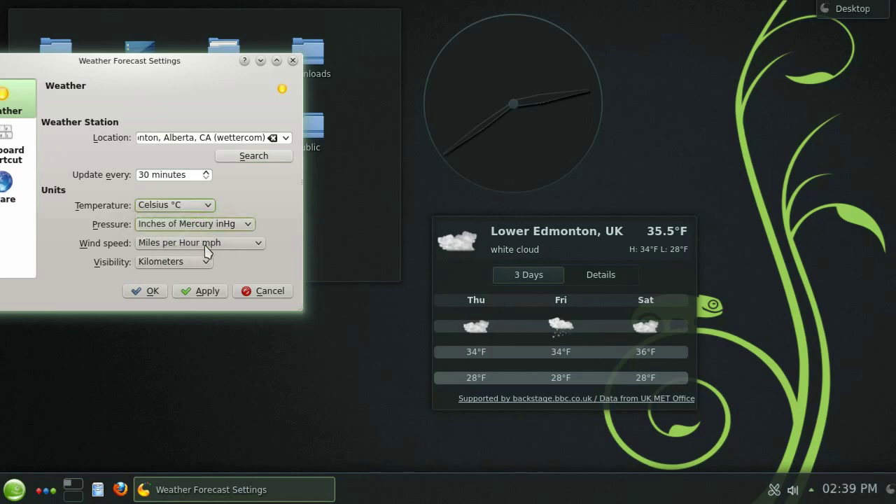
pyautogui.click(206, 291)
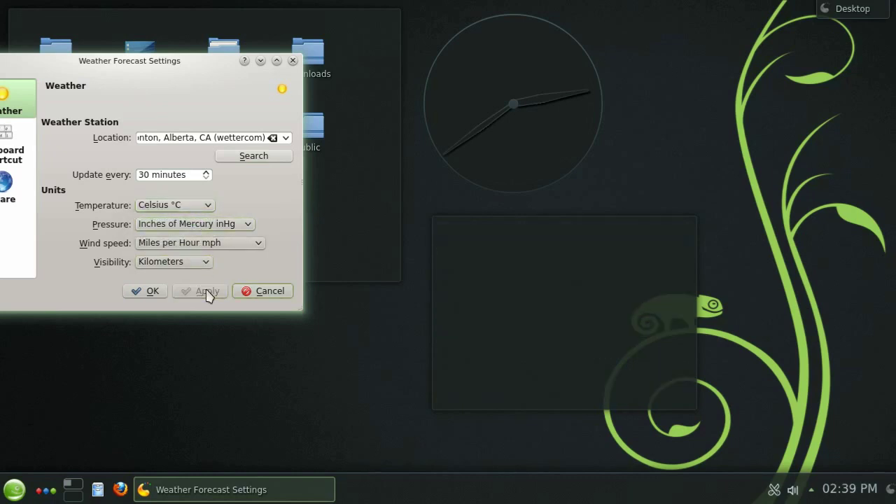
pyautogui.click(152, 291)
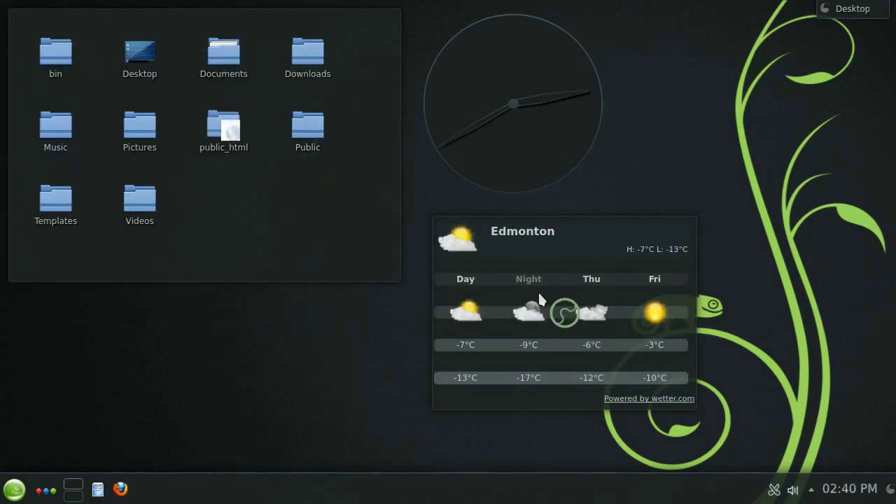
# Drag the weather widget to the lower right, then lock and unlock the desktop widgets.
pyautogui.moveTo(545, 288)
pyautogui.moveTo(425, 338); pyautogui.dragTo(616, 389)
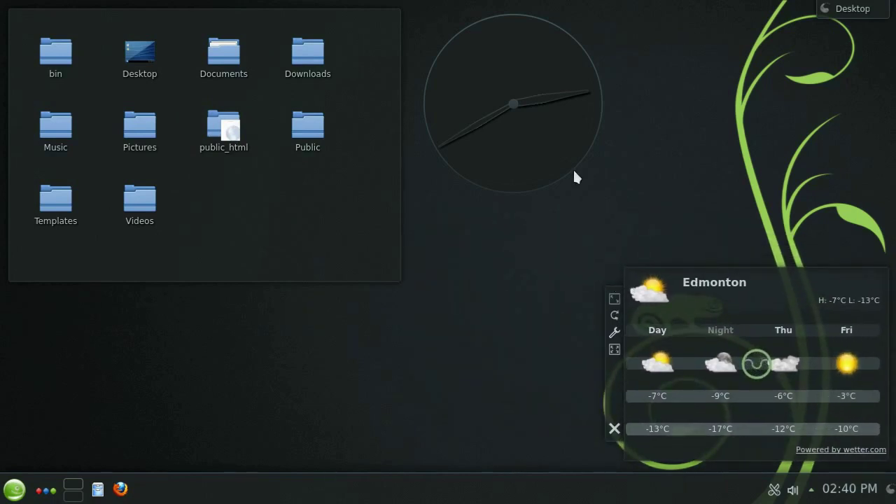
pyautogui.click(842, 13)
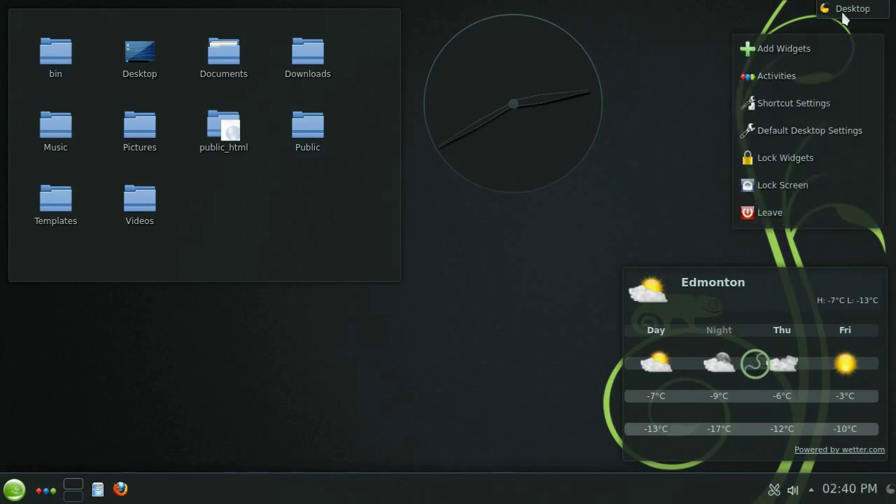
pyautogui.click(808, 159)
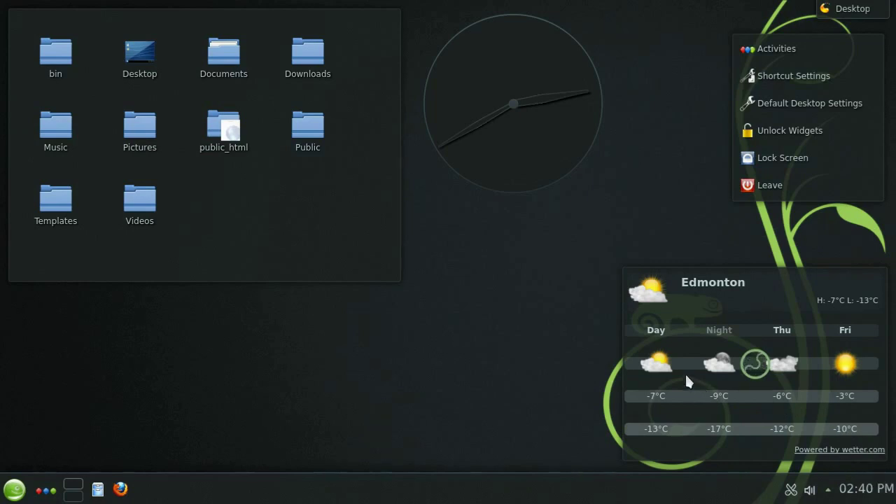
pyautogui.click(840, 9)
pyautogui.click(840, 9)
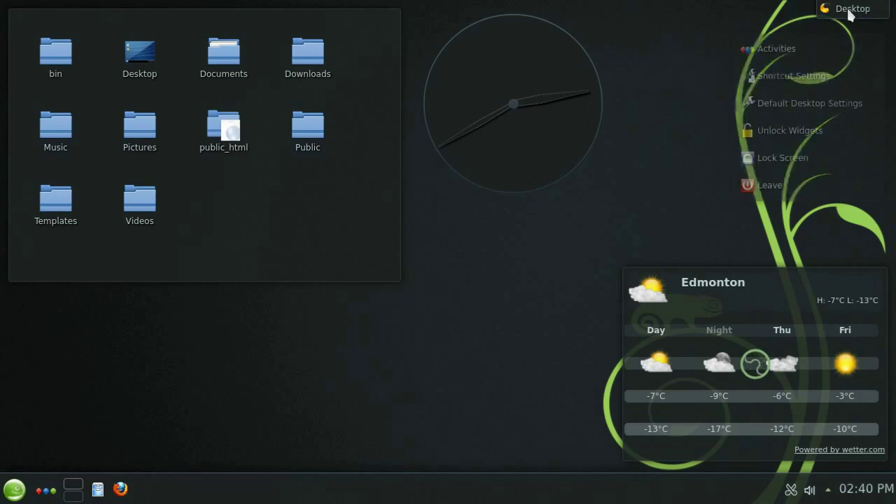
pyautogui.click(795, 130)
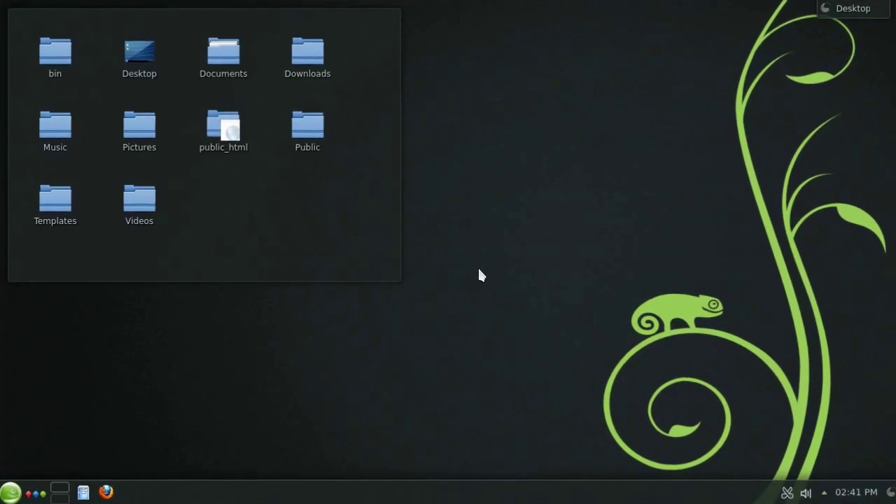
# Launch Dolphin, centre its window, look inside Documents, and return to the Home folder.
pyautogui.click(82, 492)
pyautogui.moveTo(221, 18); pyautogui.dragTo(527, 86)
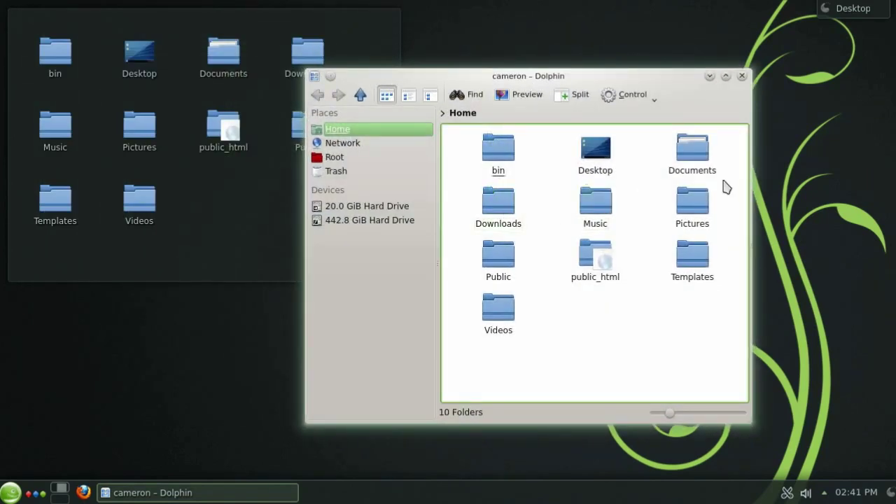
pyautogui.click(709, 155)
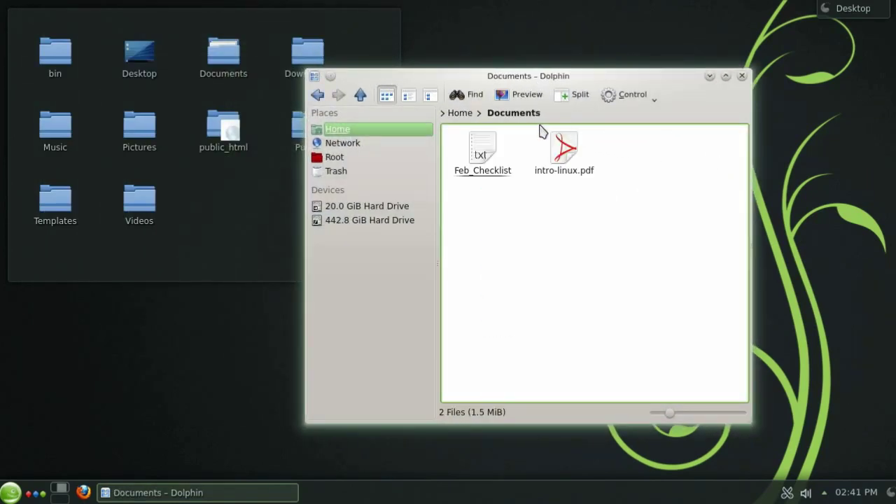
pyautogui.click(460, 113)
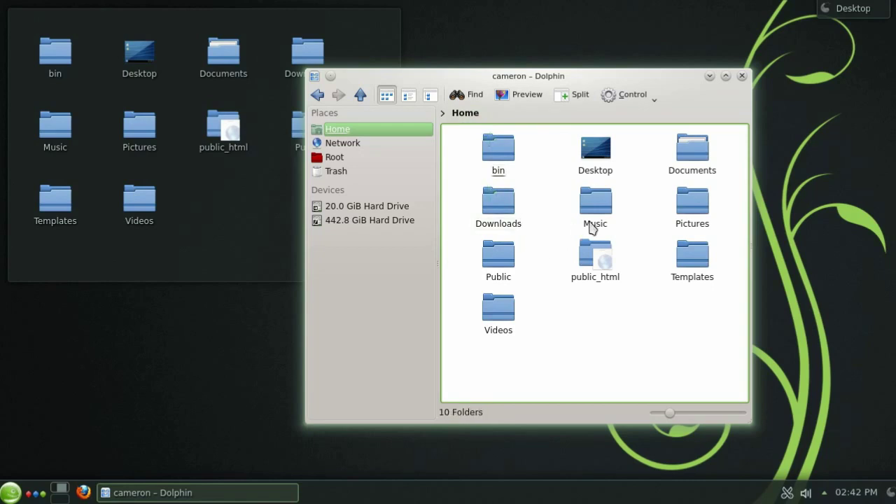
# In Pictures, select geeko.jpg, KDE-logo.jpg and oSC13_banner.jpg, then dismiss their context menu unused.
pyautogui.click(689, 215)
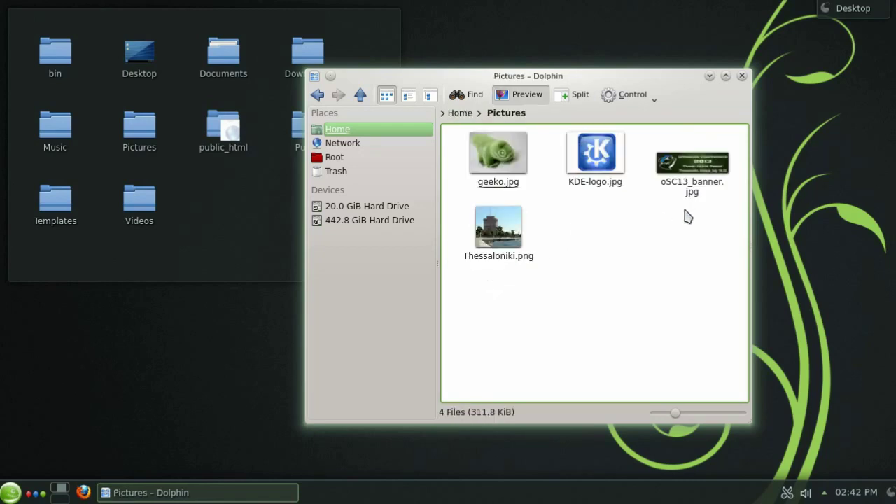
pyautogui.click(516, 164)
pyautogui.keyDown('ctrl'); pyautogui.click(615, 164); pyautogui.keyUp('ctrl')
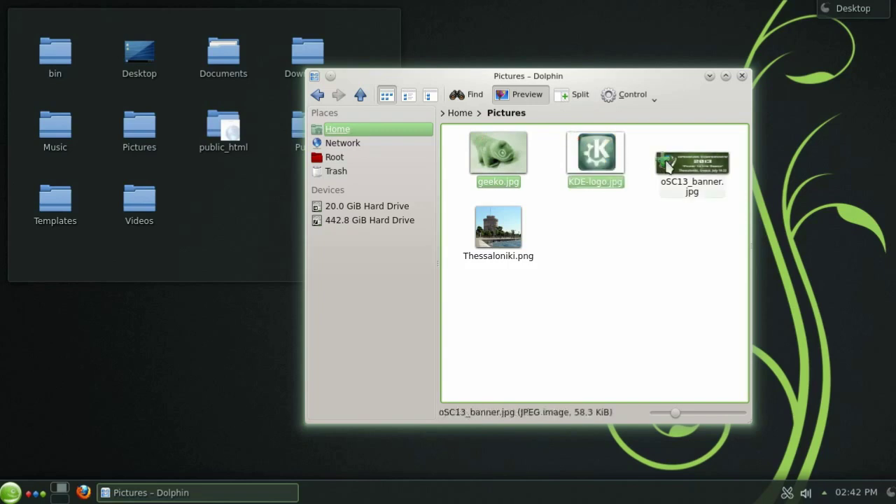
pyautogui.click(670, 266)
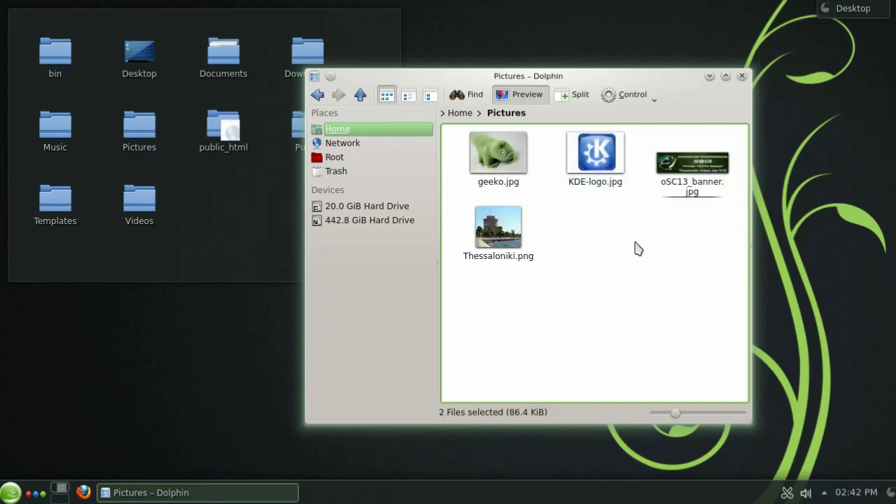
pyautogui.click(475, 146)
pyautogui.click(571, 138)
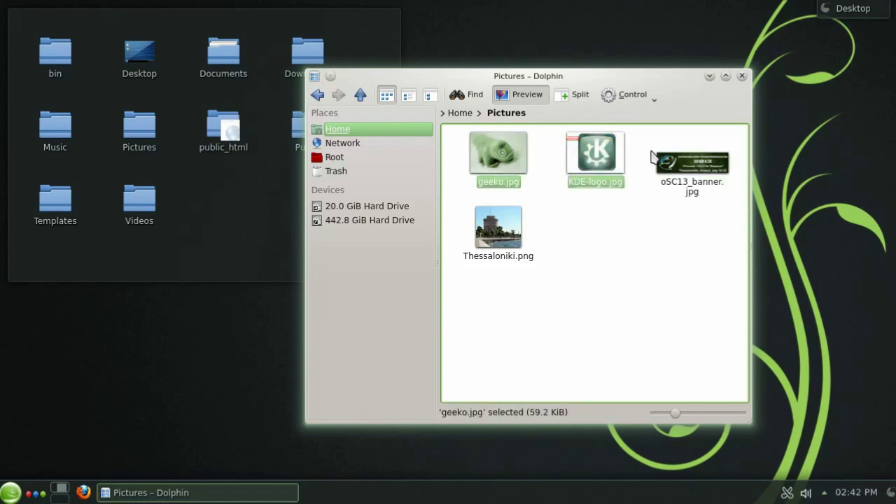
pyautogui.click(661, 160)
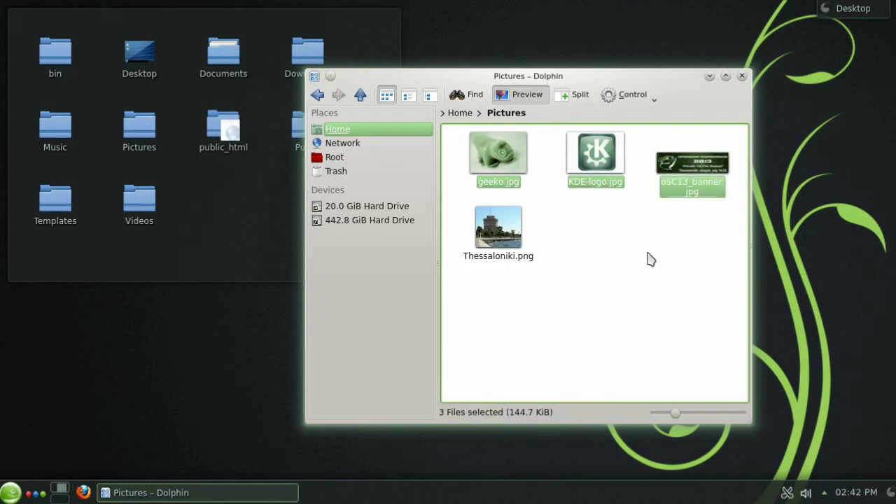
pyautogui.rightClick(501, 169)
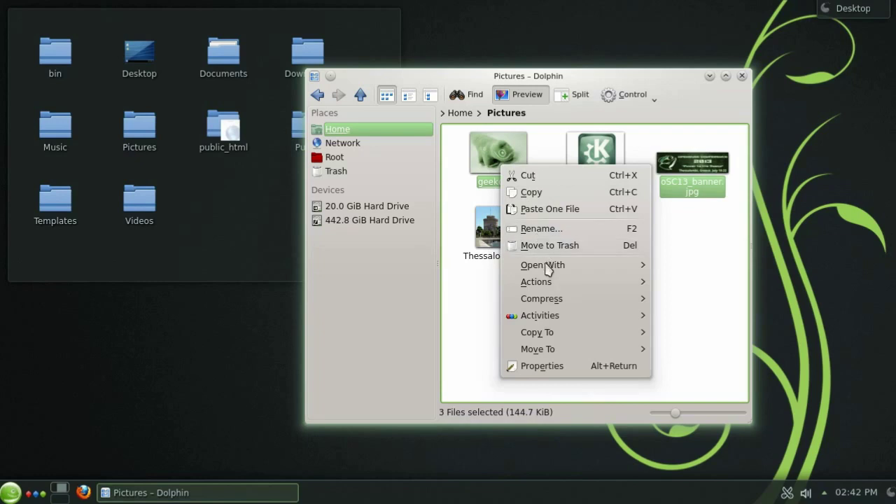
pyautogui.click(470, 350)
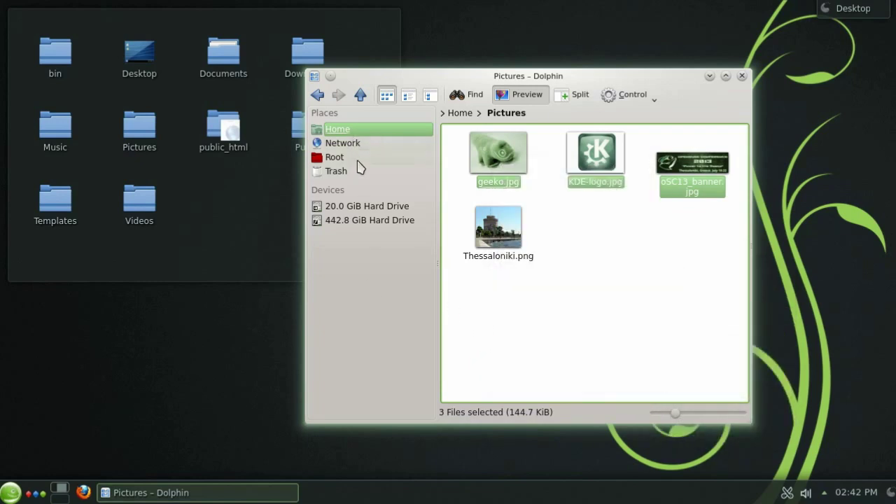
# Clear the selection, go to Home, and drag the Videos folder into Places.
pyautogui.click(584, 250)
pyautogui.click(468, 114)
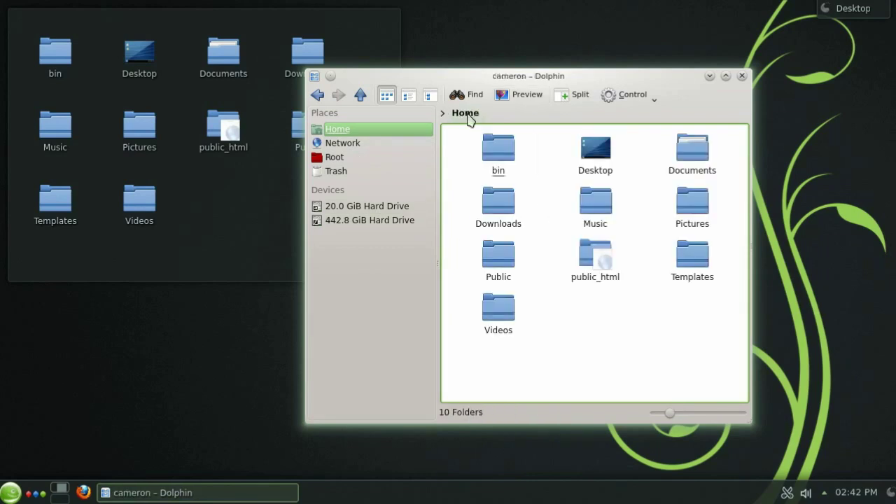
pyautogui.moveTo(500, 311); pyautogui.dragTo(350, 183)
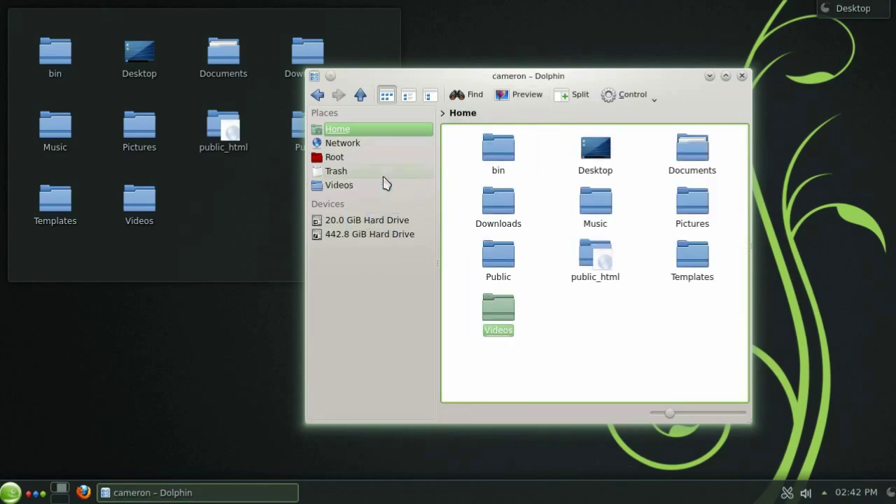
# Edit the Videos place entry to use the folder-video icon.
pyautogui.rightClick(343, 189)
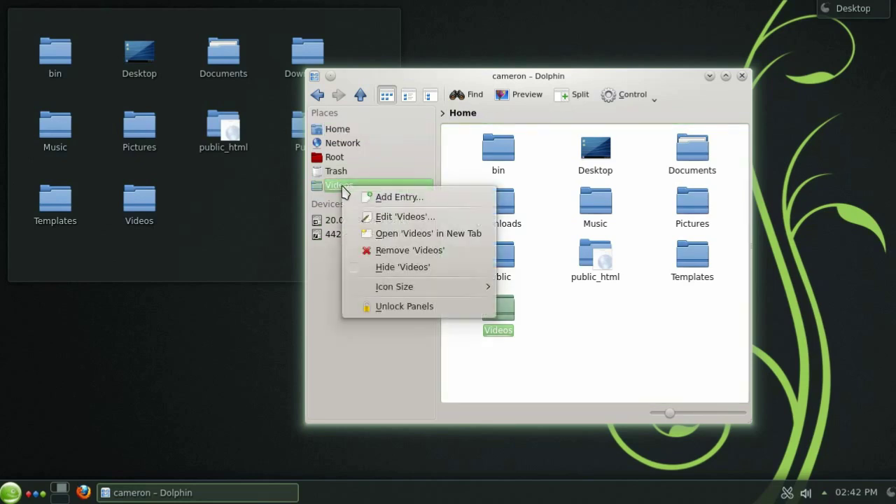
pyautogui.click(419, 218)
pyautogui.click(496, 251)
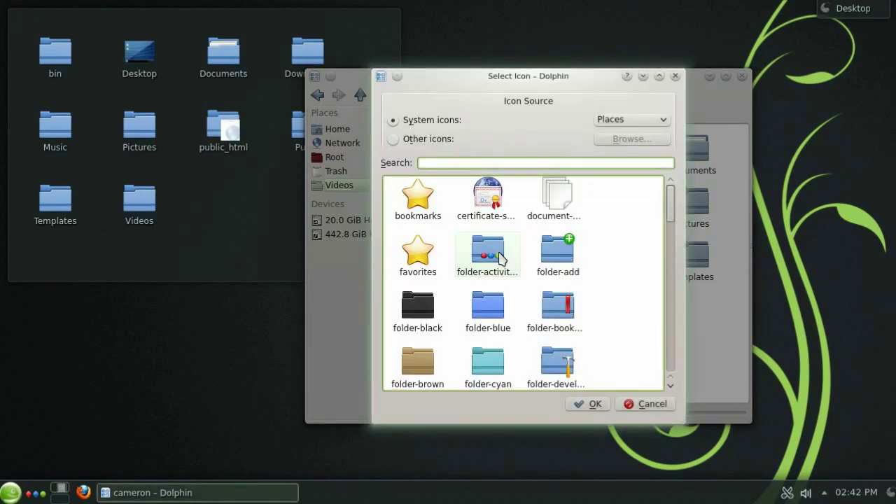
pyautogui.write('video')
pyautogui.doubleClick(423, 199)
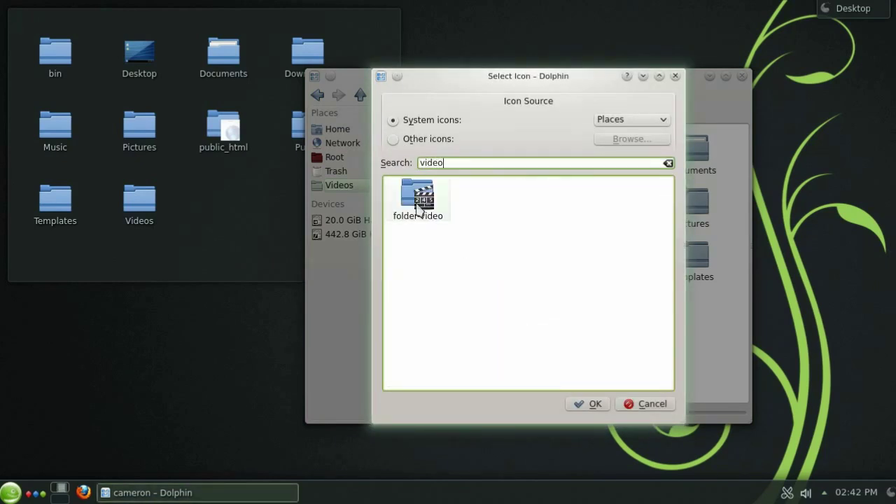
pyautogui.click(578, 301)
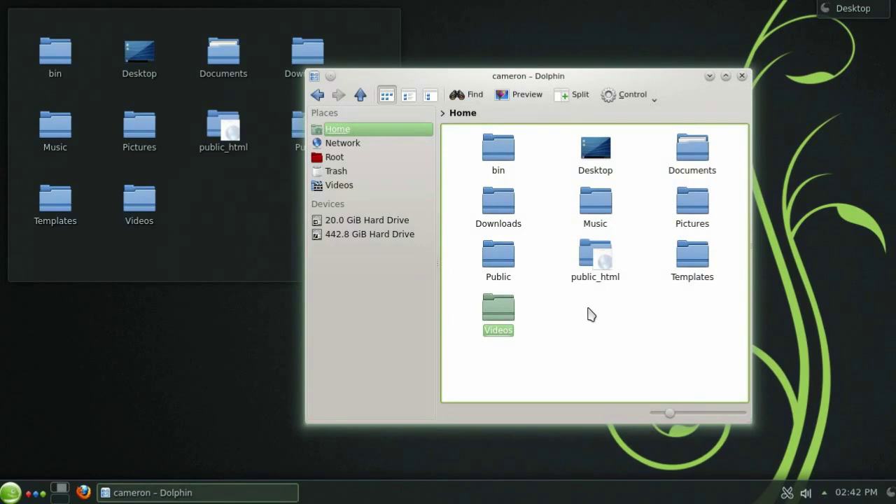
# Split the Dolphin view into two panes and maximize the window.
pyautogui.click(599, 330)
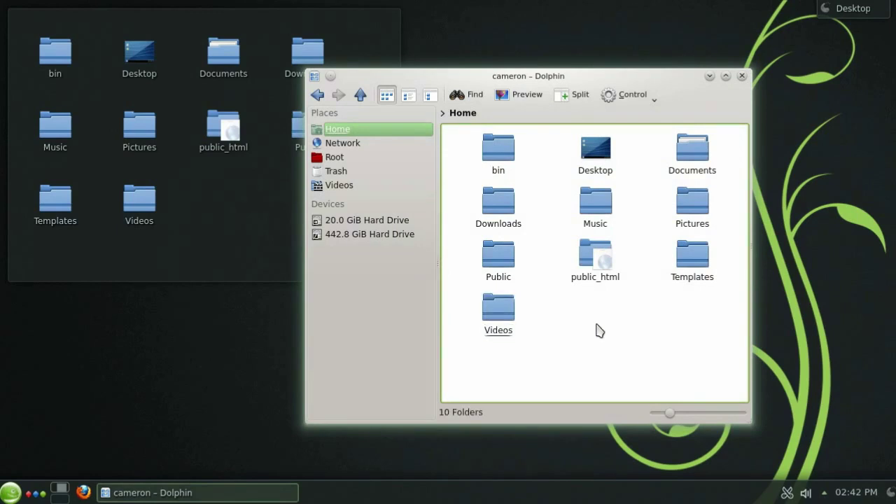
pyautogui.moveTo(575, 93); pyautogui.dragTo(505, 62)
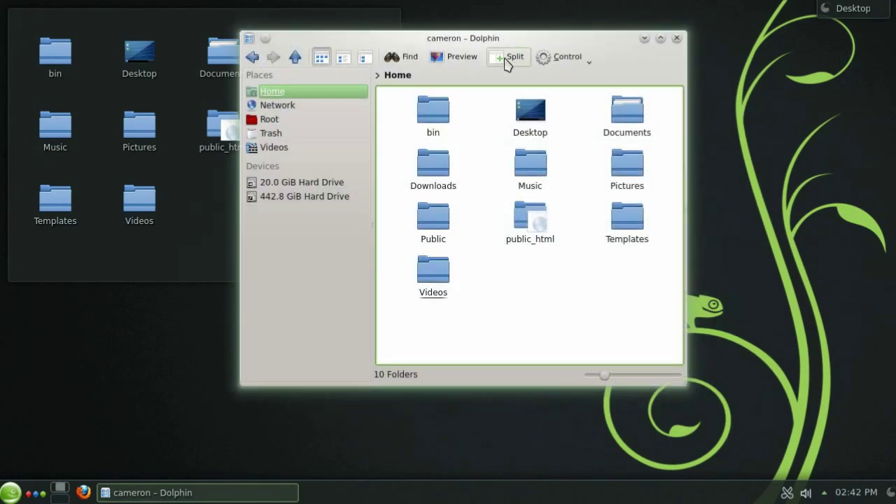
pyautogui.click(510, 61)
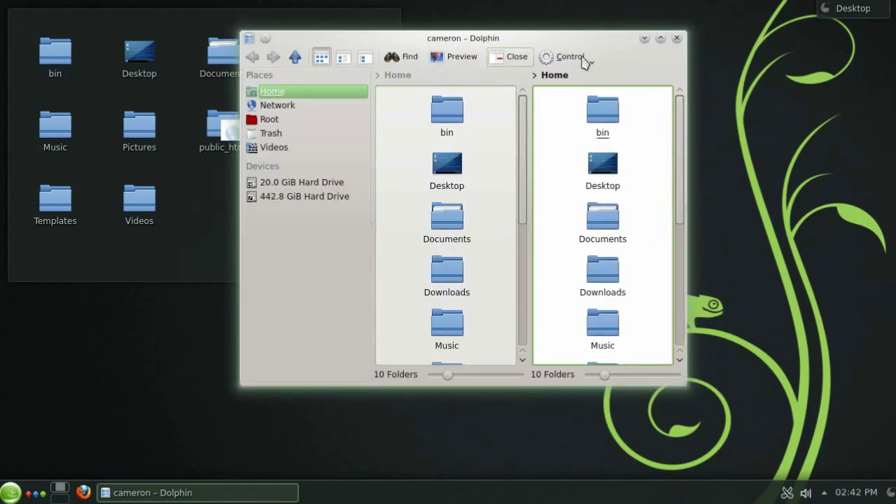
pyautogui.click(660, 38)
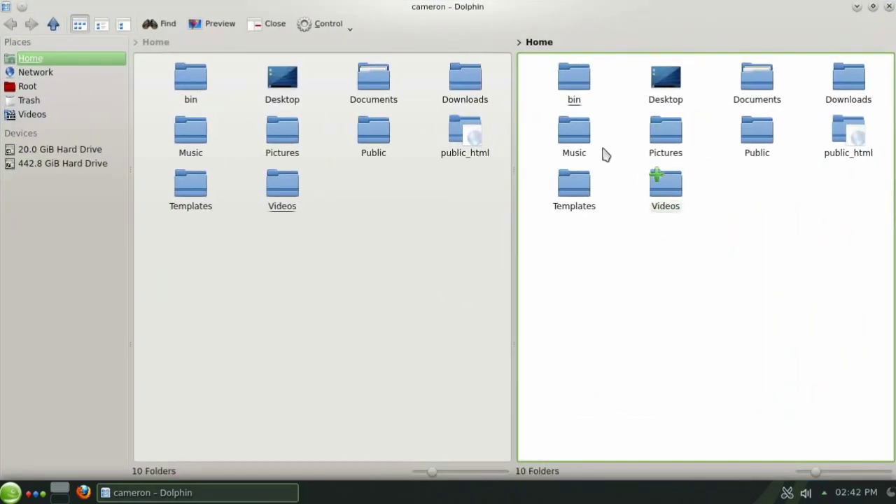
# Show Documents in the right pane and Pictures in the left pane.
pyautogui.click(360, 346)
pyautogui.click(682, 283)
pyautogui.click(757, 87)
pyautogui.click(278, 145)
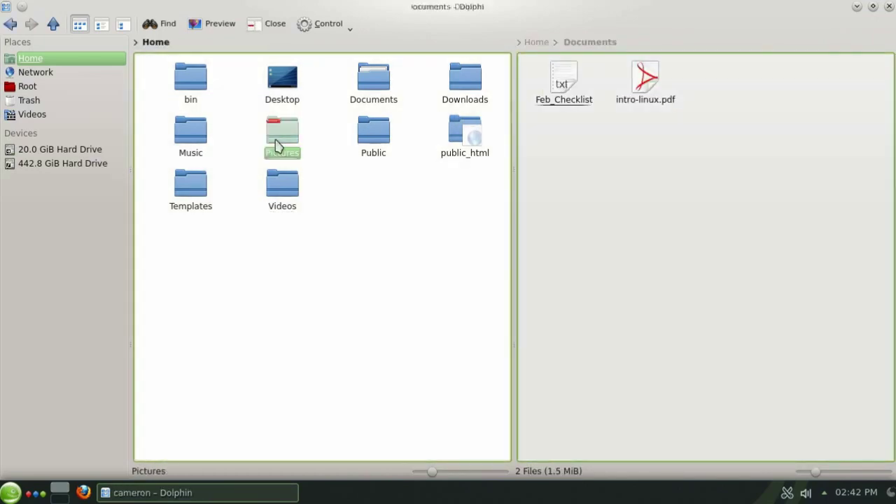
# Close the Documents pane to end the split and restore the window size.
pyautogui.click(690, 168)
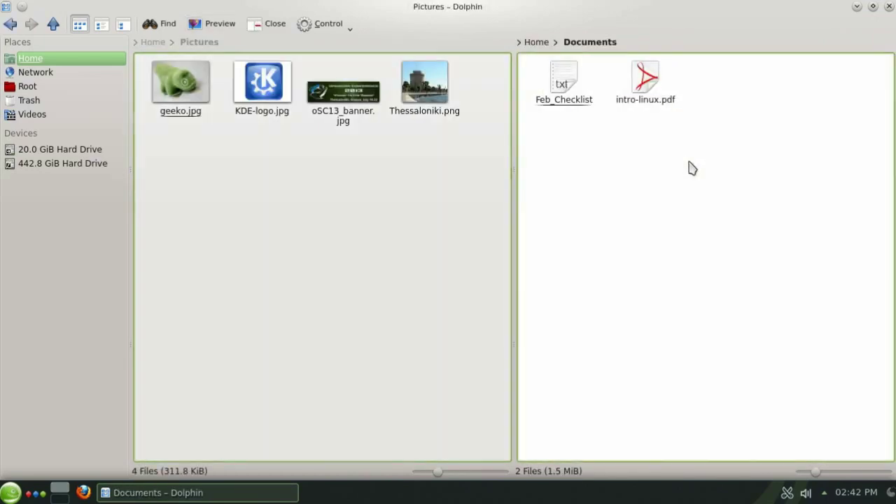
pyautogui.click(275, 24)
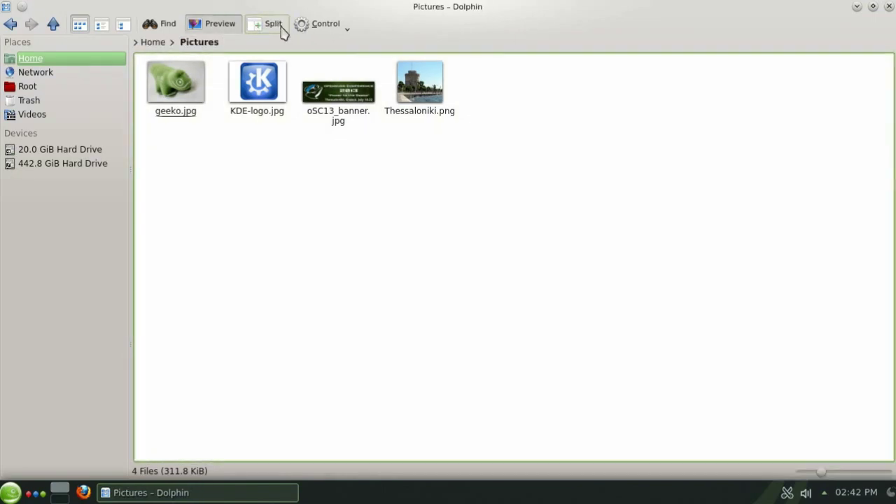
pyautogui.doubleClick(475, 8)
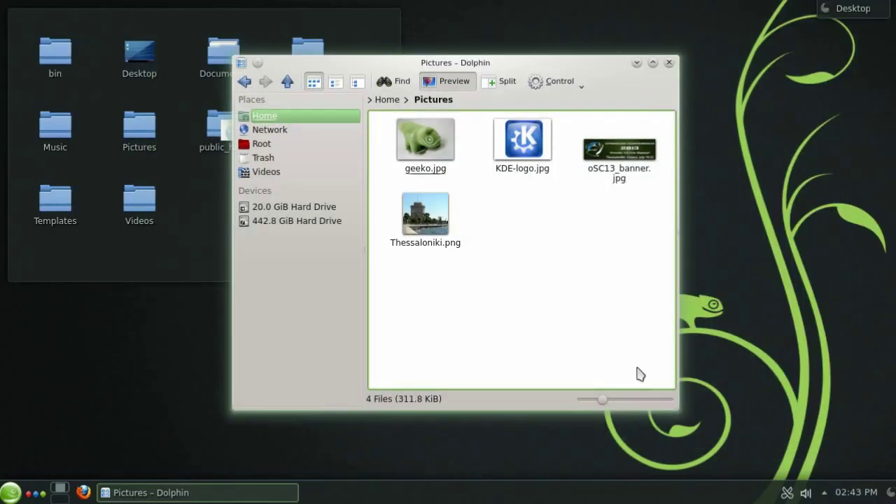
# Drag Dolphin's zoom slider right to enlarge the file thumbnails.
pyautogui.moveTo(603, 402); pyautogui.dragTo(613, 405)
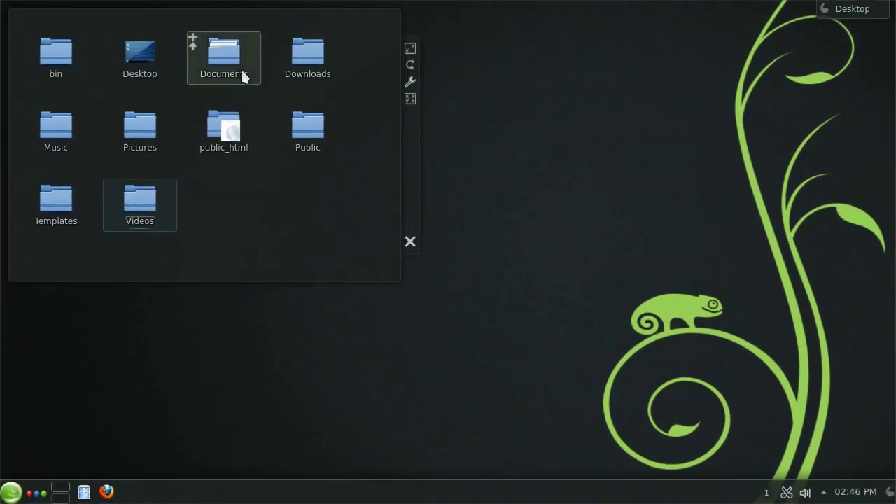
# Open Documents and Pictures from the desktop and attach Pictures as a tab to Documents.
pyautogui.click(242, 56)
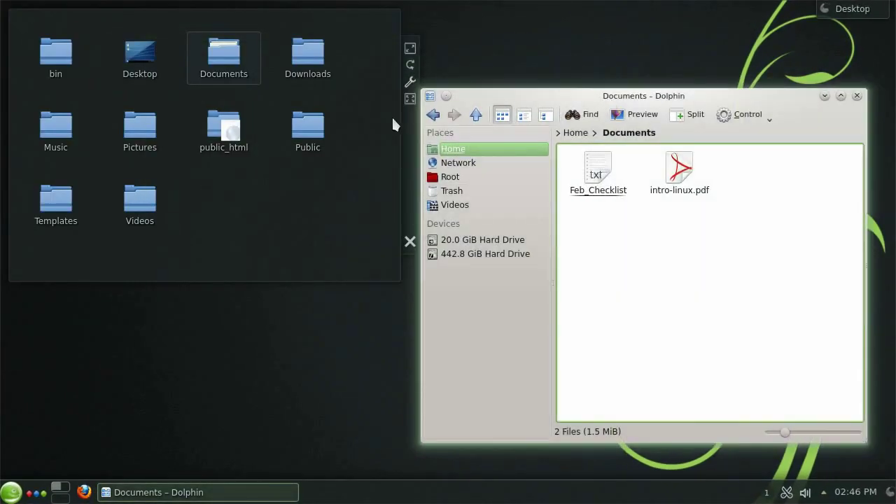
pyautogui.click(150, 138)
pyautogui.moveTo(302, 15); pyautogui.dragTo(348, 91)
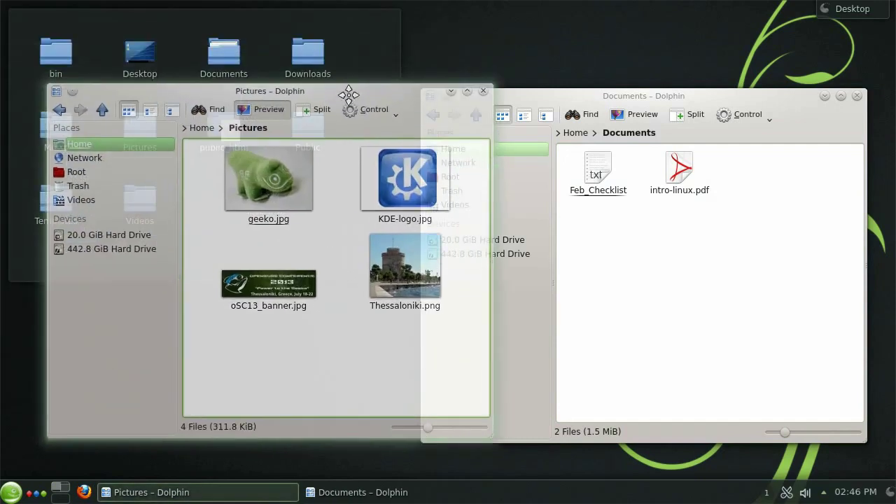
pyautogui.rightClick(301, 94)
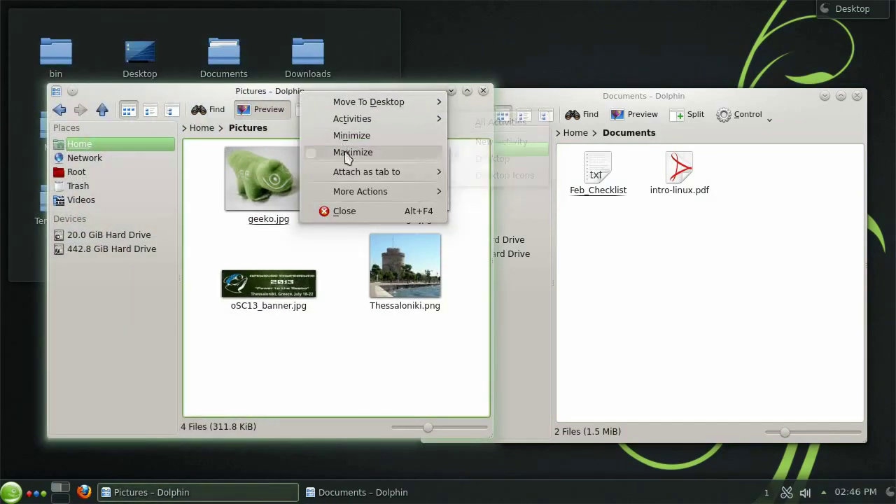
pyautogui.moveTo(362, 178)
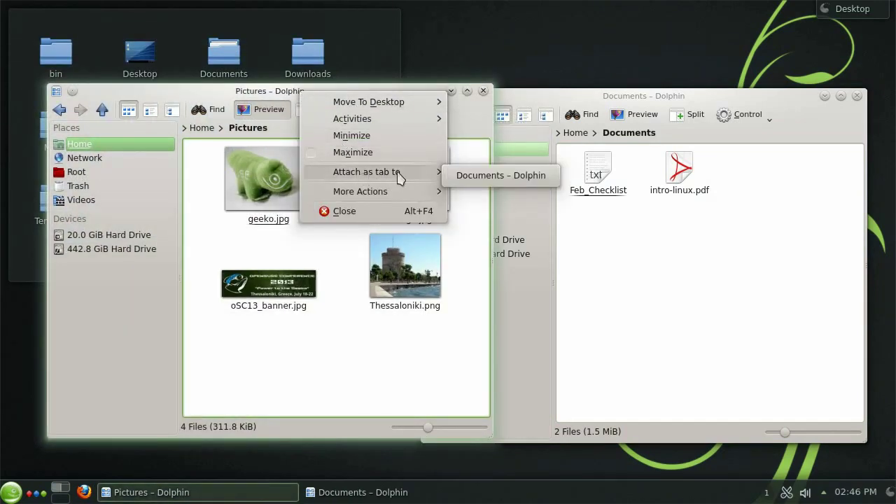
pyautogui.click(474, 176)
pyautogui.click(568, 98)
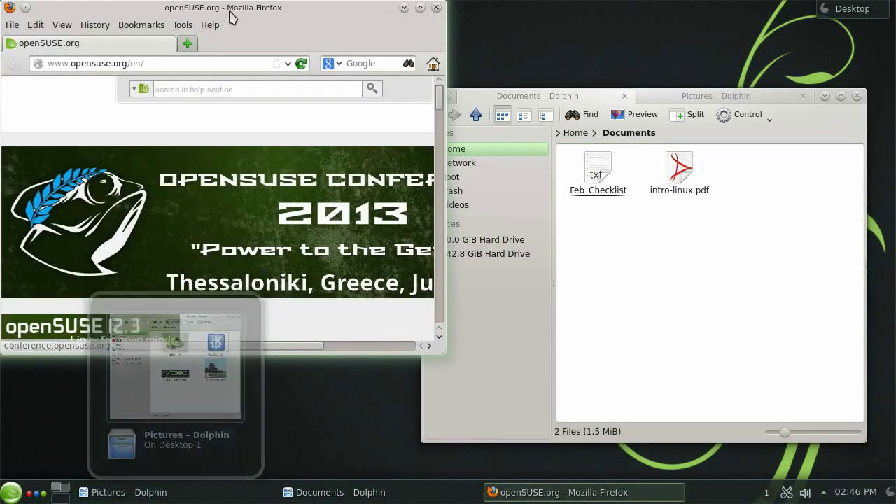
# Attach the Firefox window as a tab to the Documents group.
pyautogui.rightClick(236, 10)
pyautogui.moveTo(315, 90)
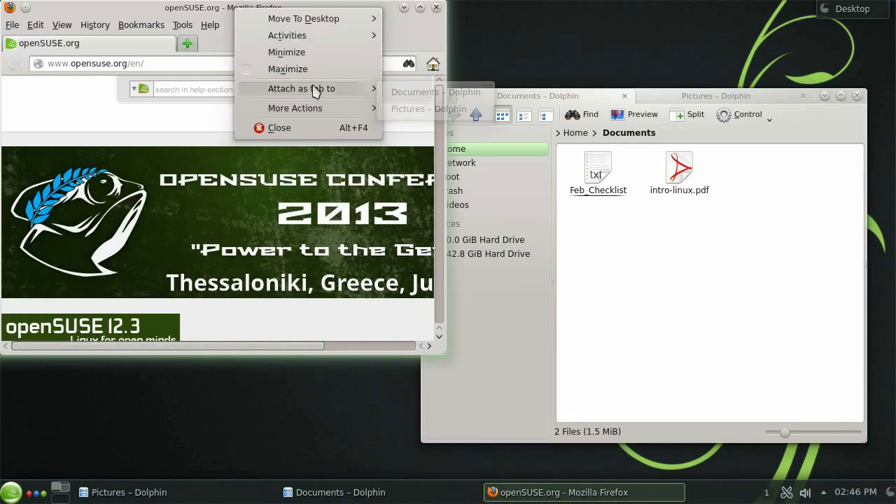
pyautogui.click(435, 91)
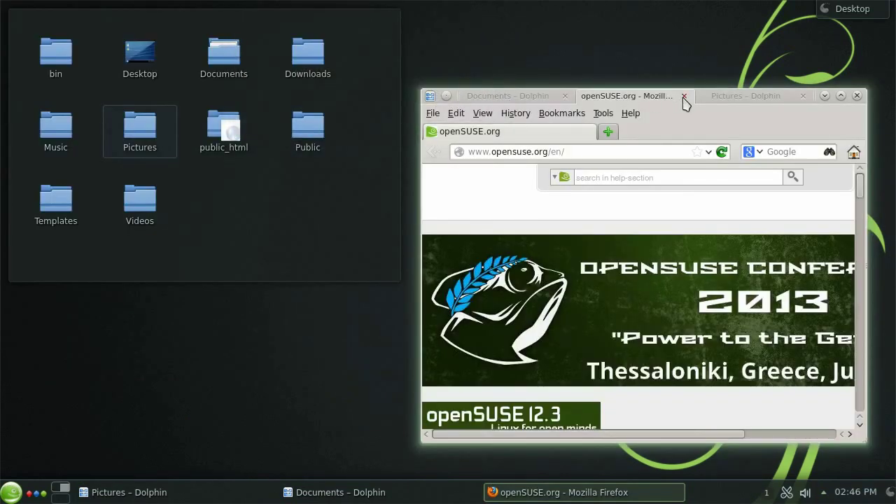
# Close the Pictures and Firefox tabs and return Dolphin to the Home folder.
pyautogui.click(745, 96)
pyautogui.click(803, 95)
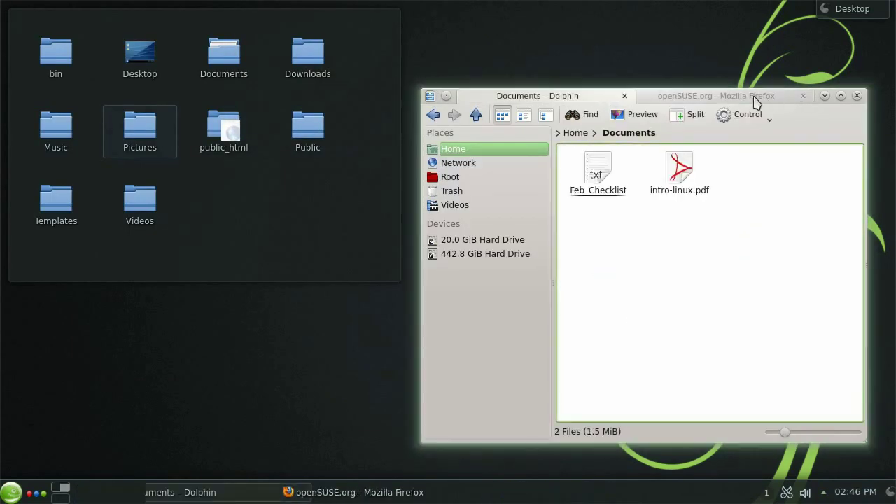
pyautogui.click(763, 98)
pyautogui.click(804, 96)
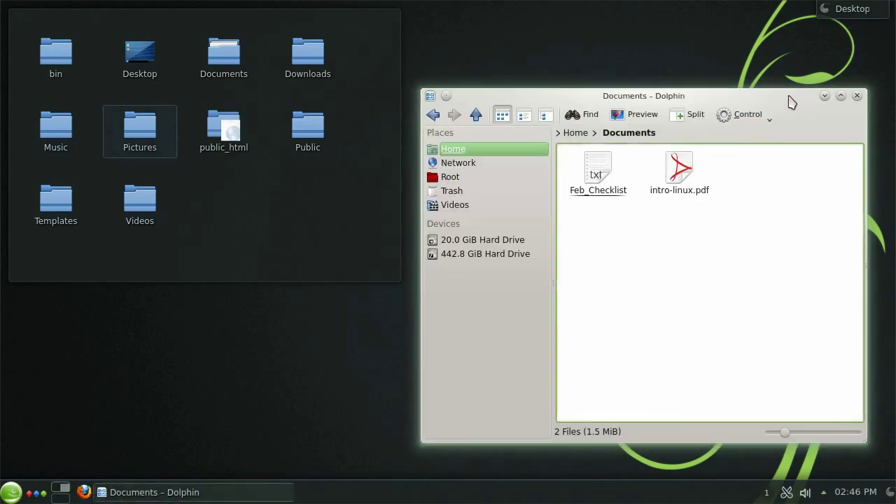
pyautogui.click(578, 133)
# Turn on Keep Above Others for the Dolphin Home window via More Actions.
pyautogui.moveTo(661, 96); pyautogui.dragTo(503, 54)
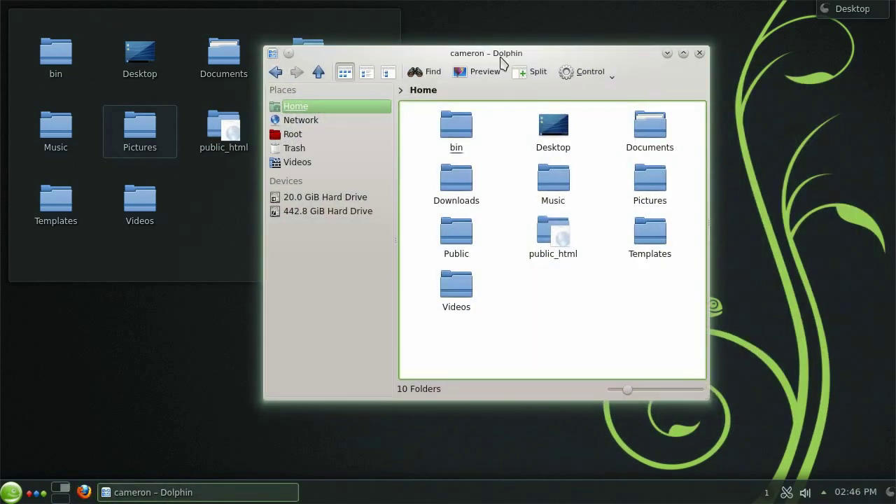
pyautogui.rightClick(501, 56)
pyautogui.moveTo(578, 154)
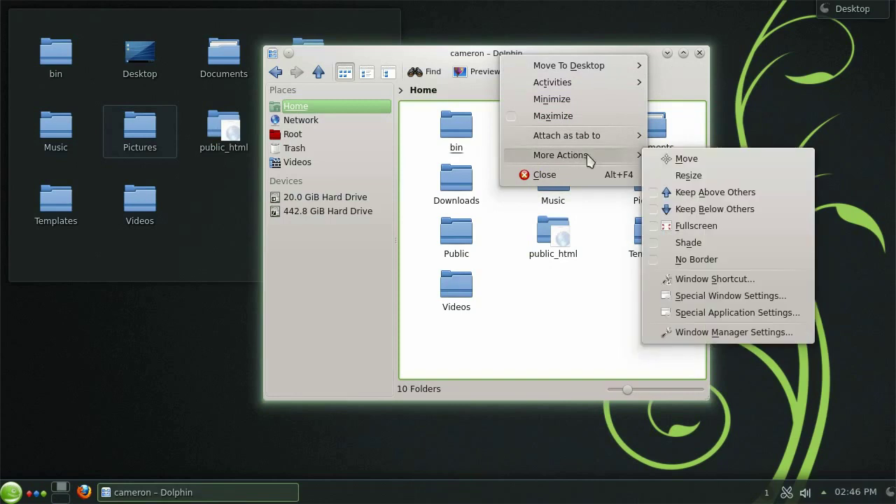
pyautogui.click(688, 198)
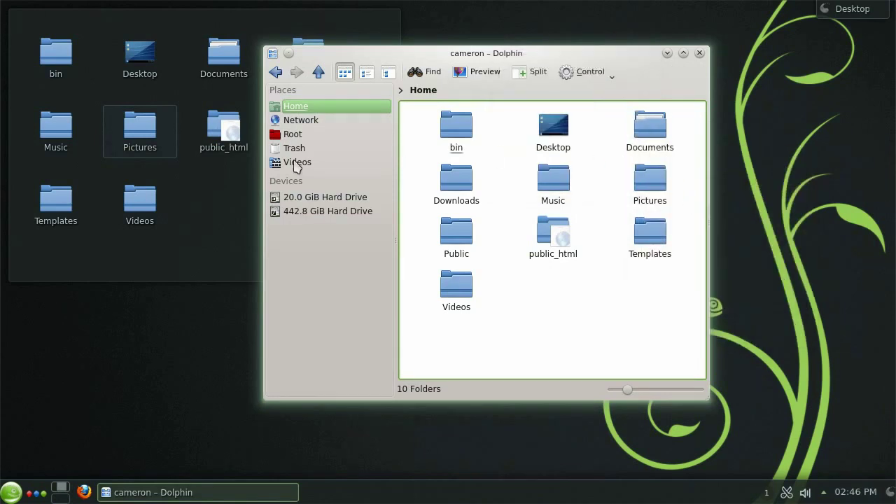
# Test keep-above by dragging a Pictures window behind Dolphin, then close it.
pyautogui.click(155, 133)
pyautogui.moveTo(168, 140); pyautogui.dragTo(544, 39)
pyautogui.moveTo(711, 32); pyautogui.dragTo(726, 115)
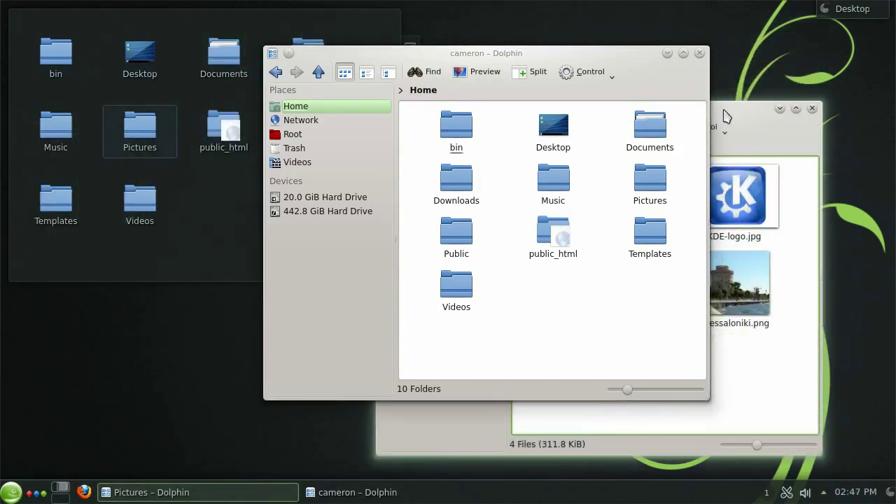
pyautogui.click(812, 109)
# Switch Keep Above Others off and bring up More Actions again.
pyautogui.rightClick(618, 56)
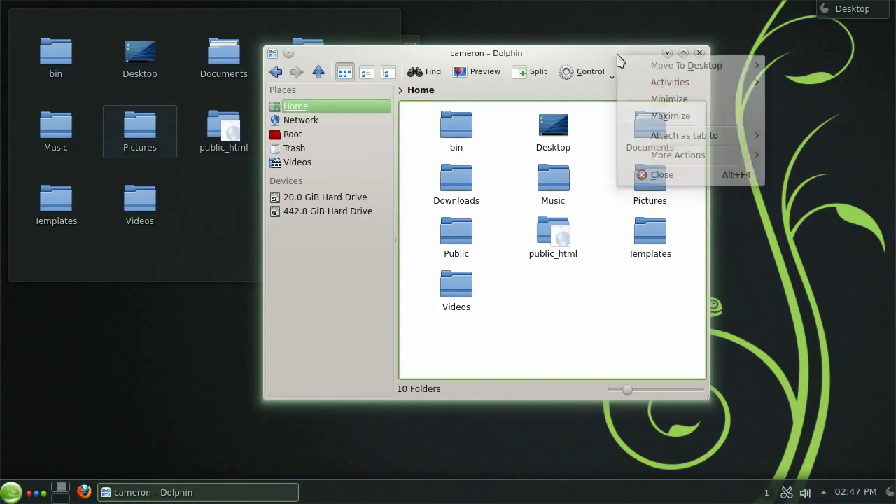
pyautogui.moveTo(700, 155)
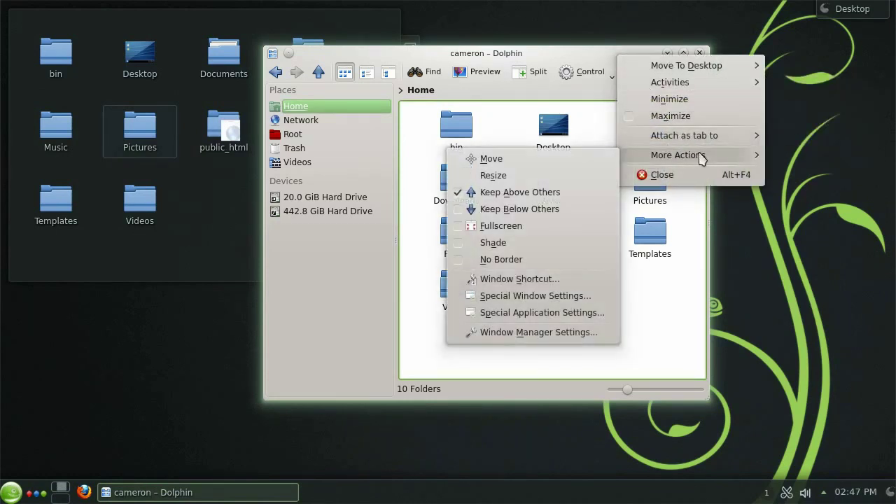
pyautogui.click(531, 194)
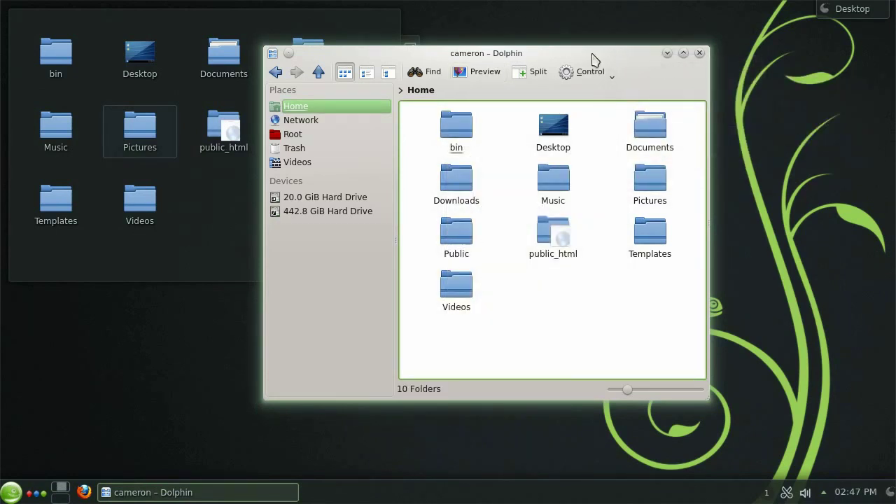
pyautogui.rightClick(613, 63)
pyautogui.moveTo(661, 160)
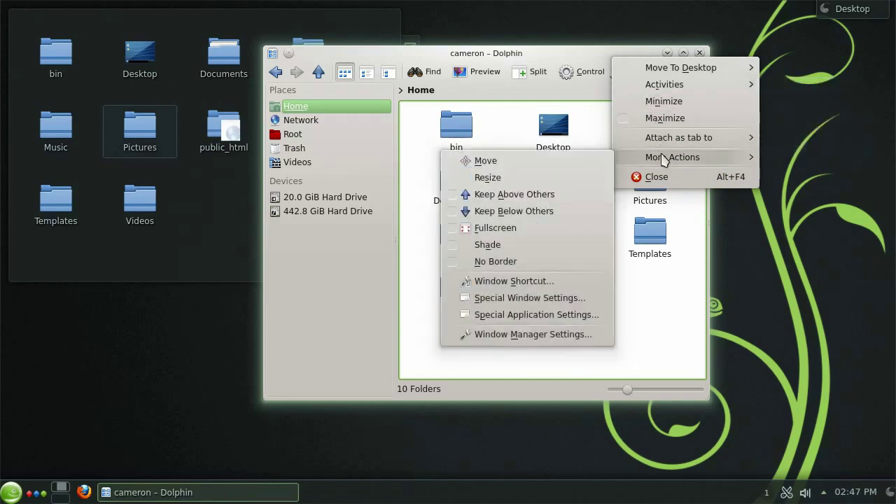
# Open Window Manager Settings to Window Decorations and its Configure Buttons dialog.
pyautogui.click(562, 334)
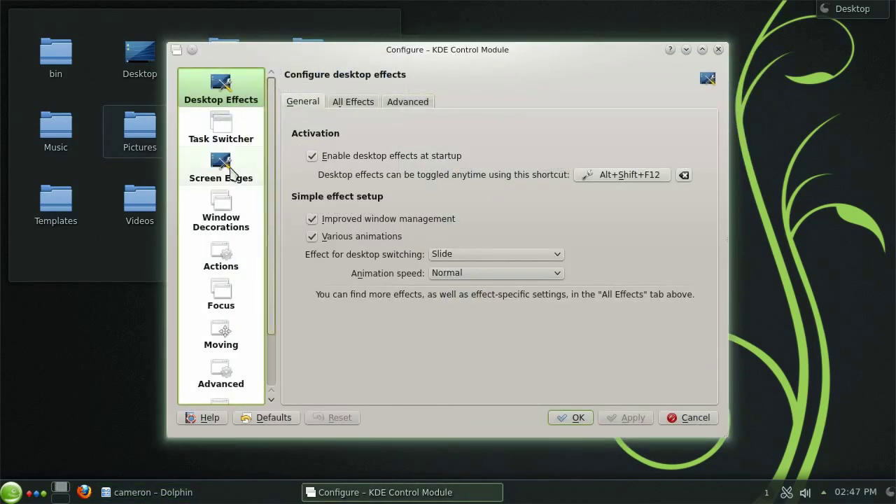
pyautogui.click(220, 209)
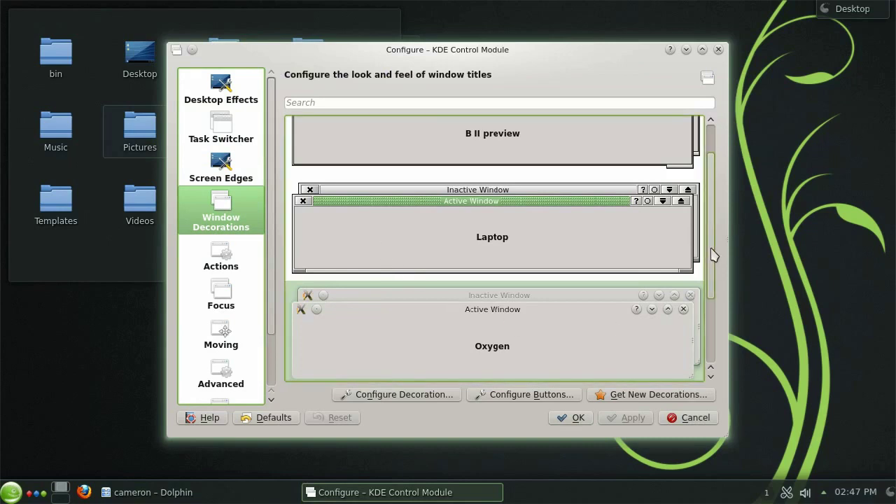
pyautogui.moveTo(712, 254); pyautogui.dragTo(702, 212)
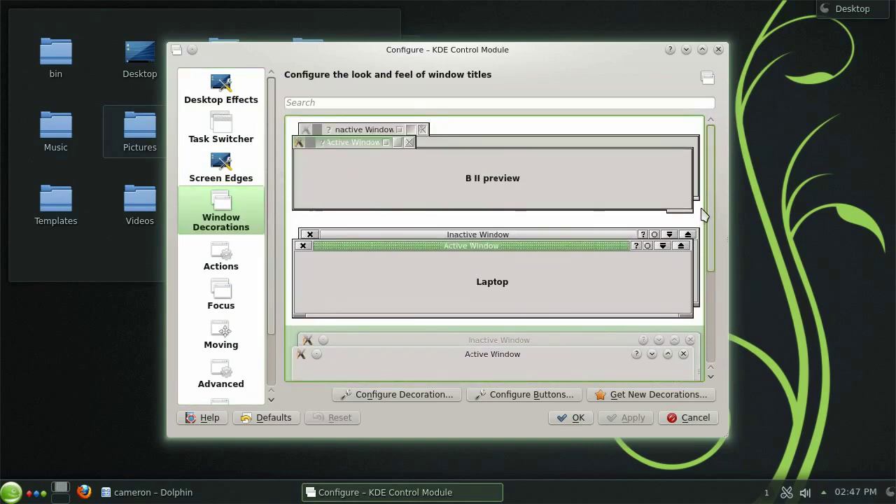
pyautogui.click(504, 398)
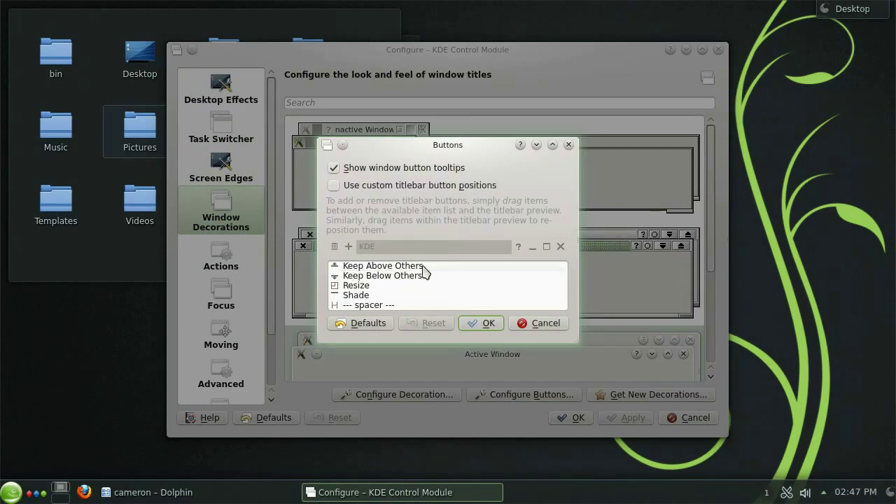
# Enable custom button positions, add Keep Above Others to the titlebar, and apply.
pyautogui.click(334, 186)
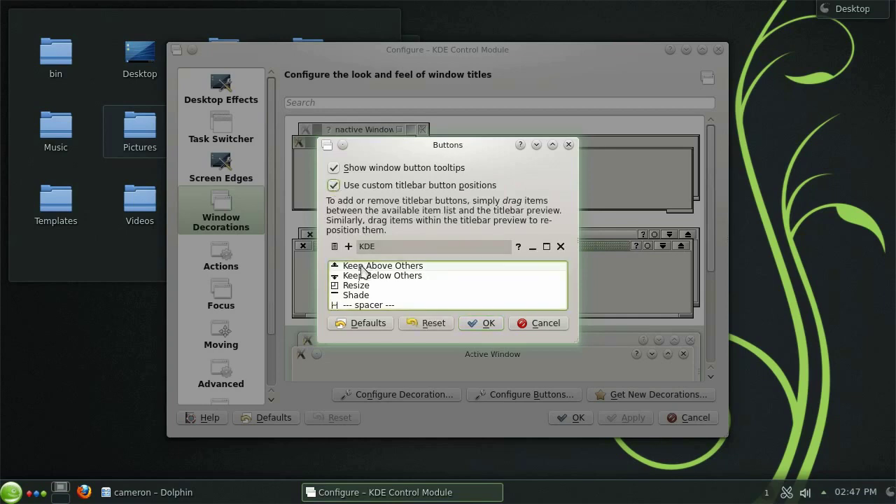
pyautogui.moveTo(355, 272); pyautogui.dragTo(344, 246)
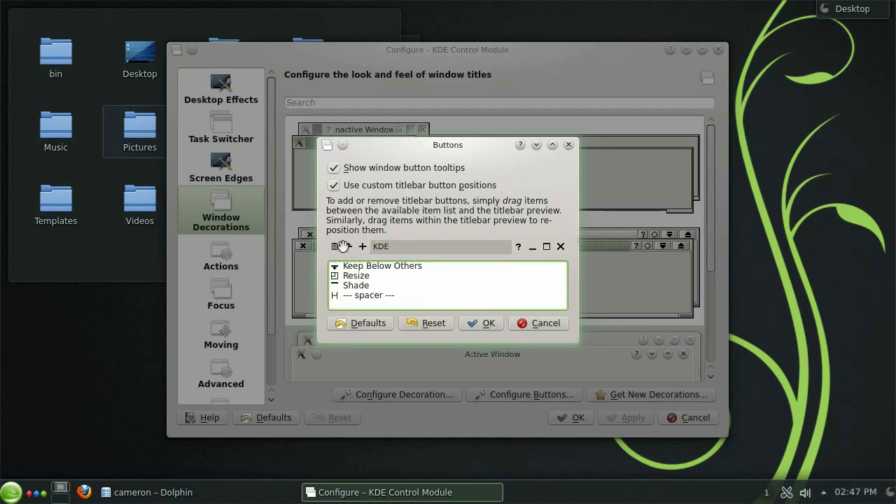
pyautogui.click(479, 324)
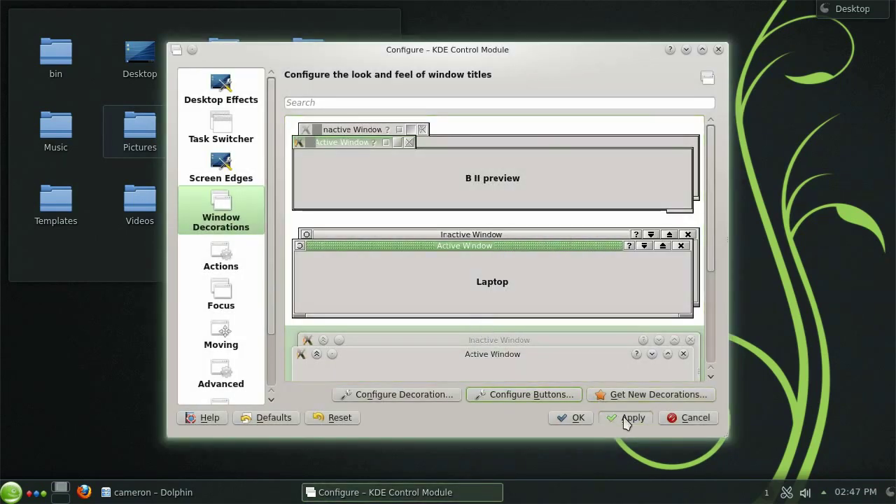
pyautogui.click(629, 418)
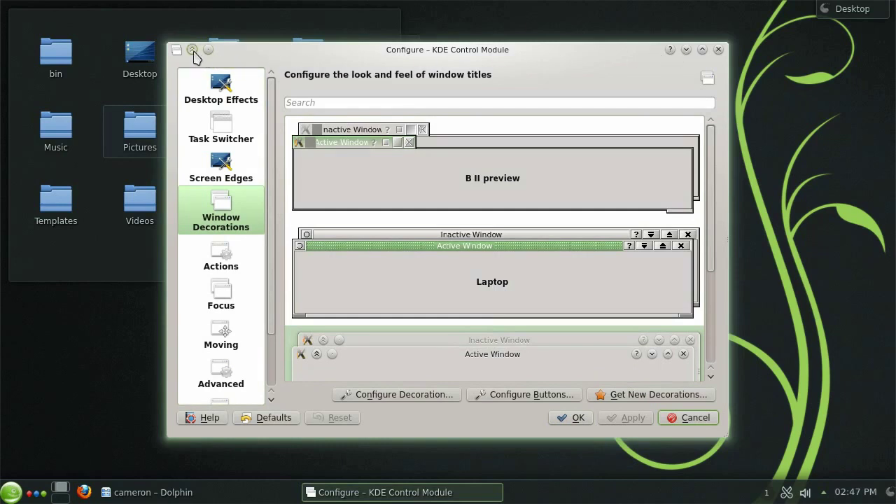
# Test the new keep-above button against a Videos window, then close the settings.
pyautogui.click(193, 50)
pyautogui.click(130, 203)
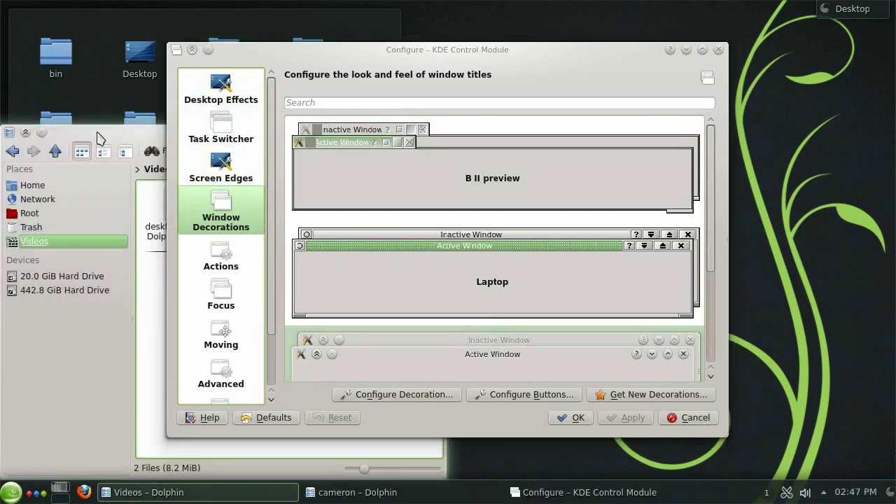
pyautogui.moveTo(101, 138); pyautogui.dragTo(522, 61)
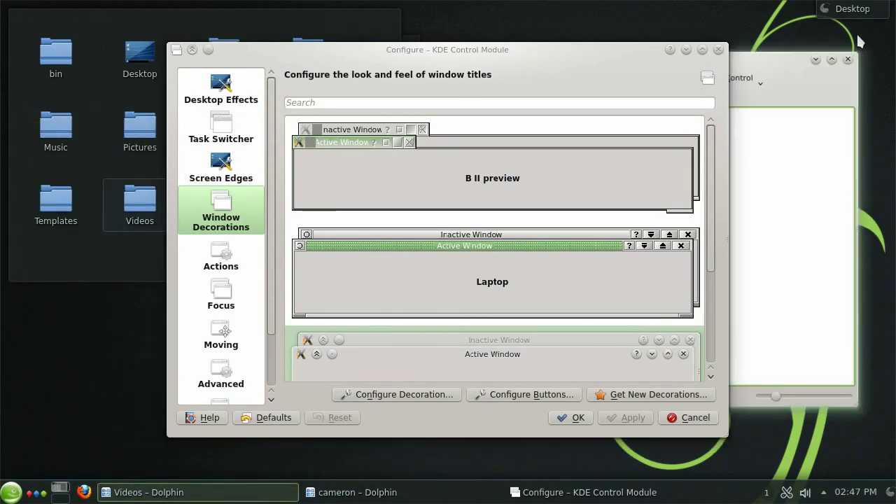
pyautogui.click(848, 59)
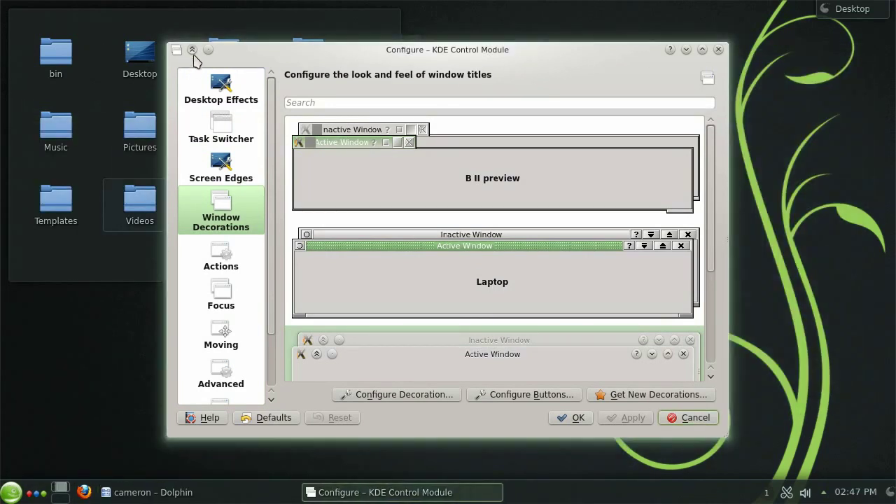
pyautogui.click(719, 49)
# Set Dolphin Navigation to double-click and untick Open folders during drag operations, then close Dolphin.
pyautogui.moveTo(528, 60)
pyautogui.mouseDown()
pyautogui.moveTo(550, 56)
pyautogui.moveTo(536, 62)
pyautogui.mouseUp()
pyautogui.click(602, 74)
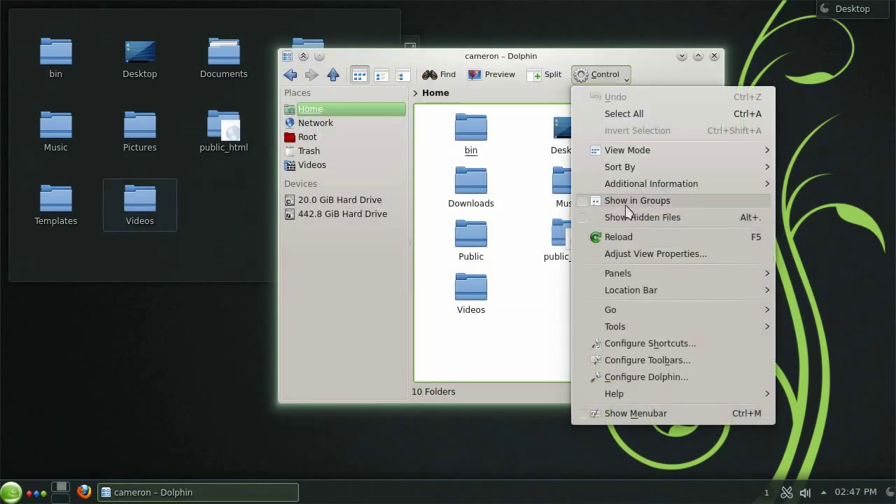
pyautogui.click(658, 377)
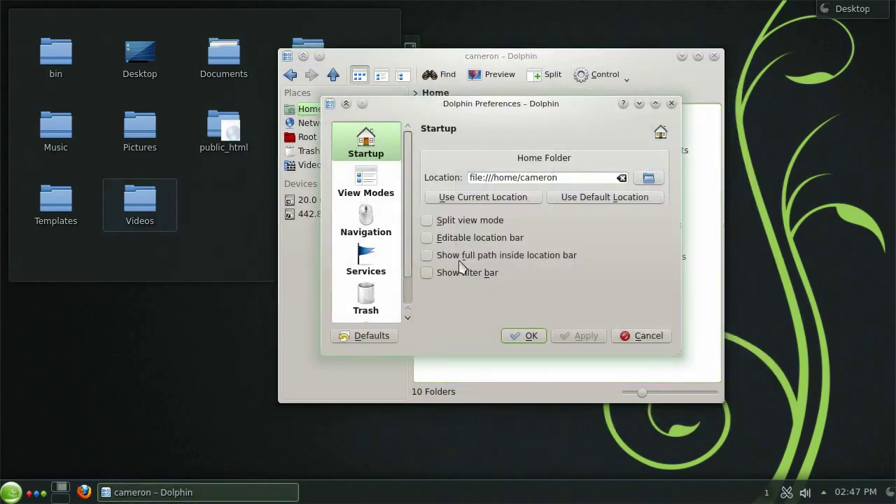
pyautogui.click(373, 225)
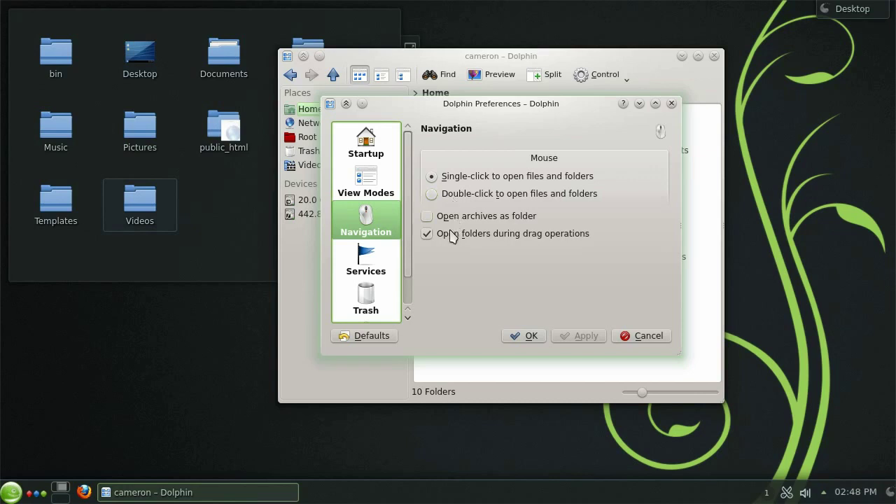
pyautogui.click(427, 234)
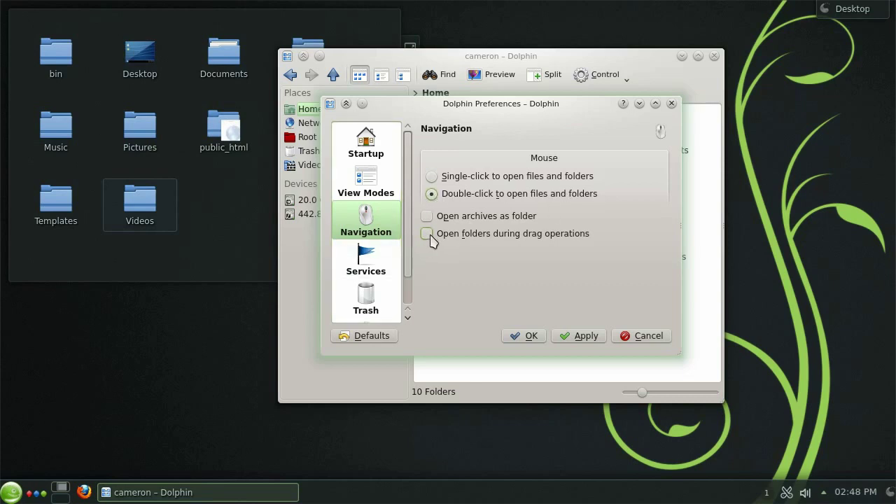
pyautogui.click(576, 338)
pyautogui.click(530, 338)
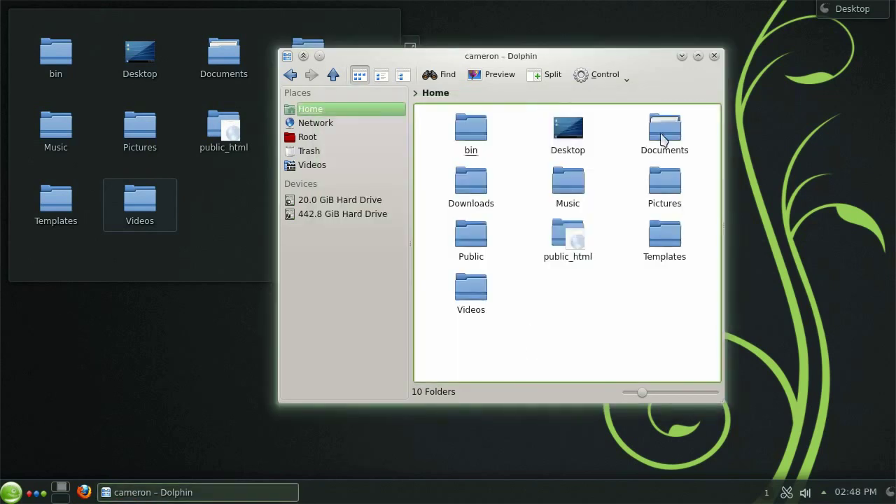
pyautogui.click(714, 56)
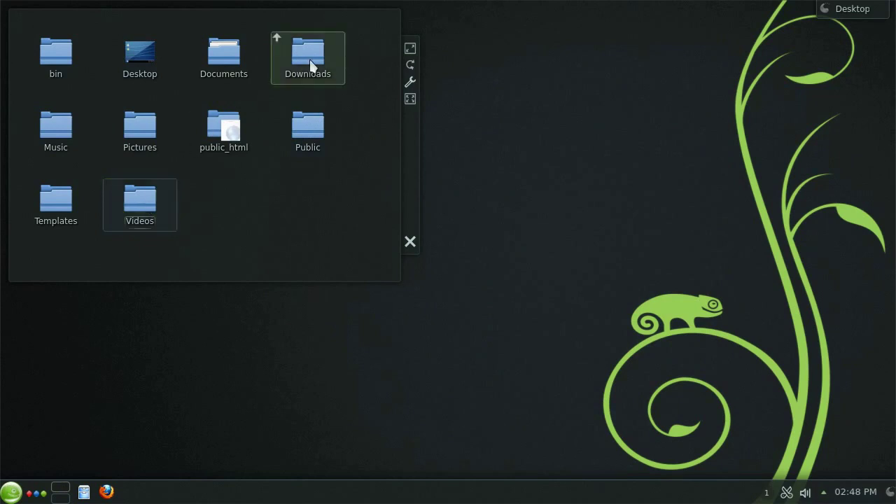
pyautogui.click(137, 141)
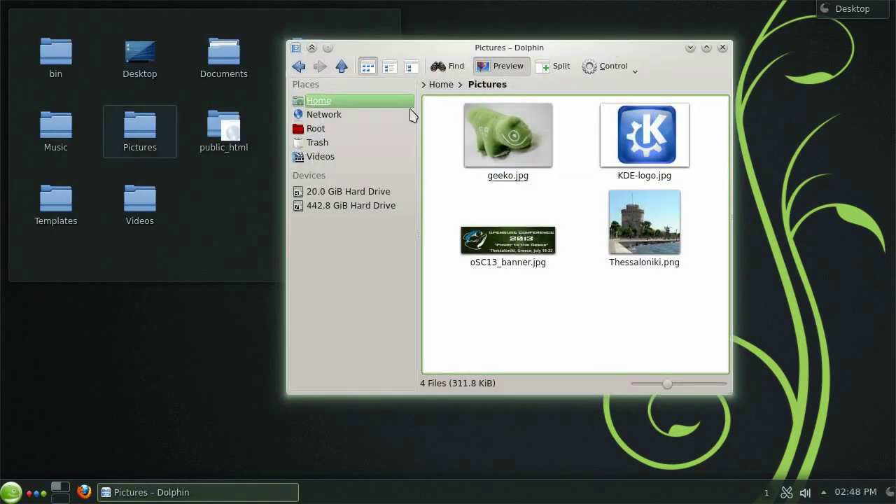
pyautogui.click(449, 86)
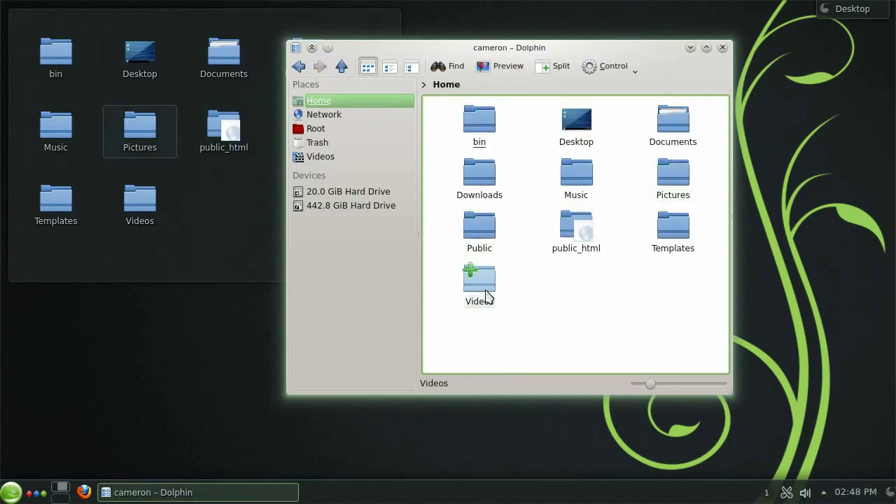
pyautogui.moveTo(486, 294); pyautogui.dragTo(556, 235)
pyautogui.click(590, 301)
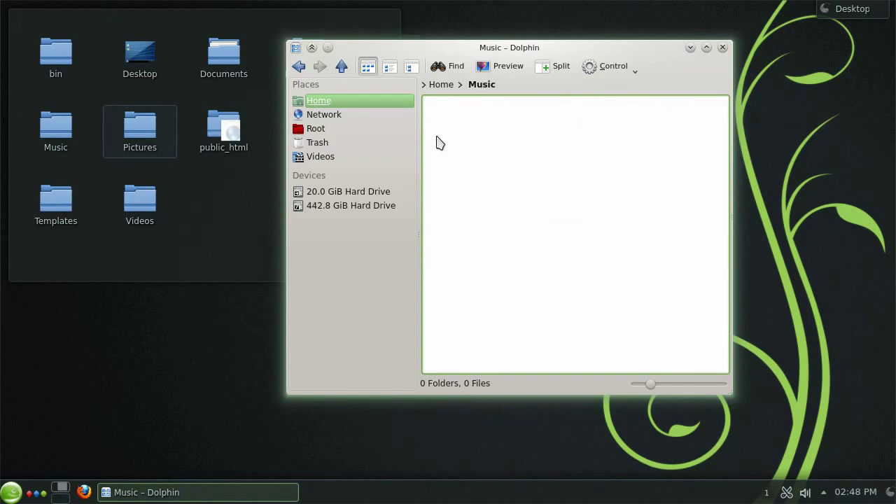
pyautogui.click(440, 85)
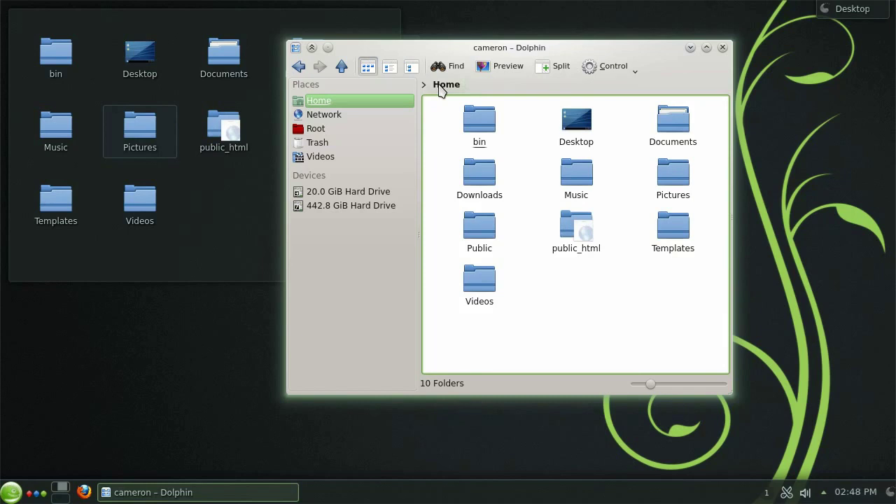
# Enable the Delete service in Dolphin's Services settings and check it on Music's context menu.
pyautogui.click(597, 65)
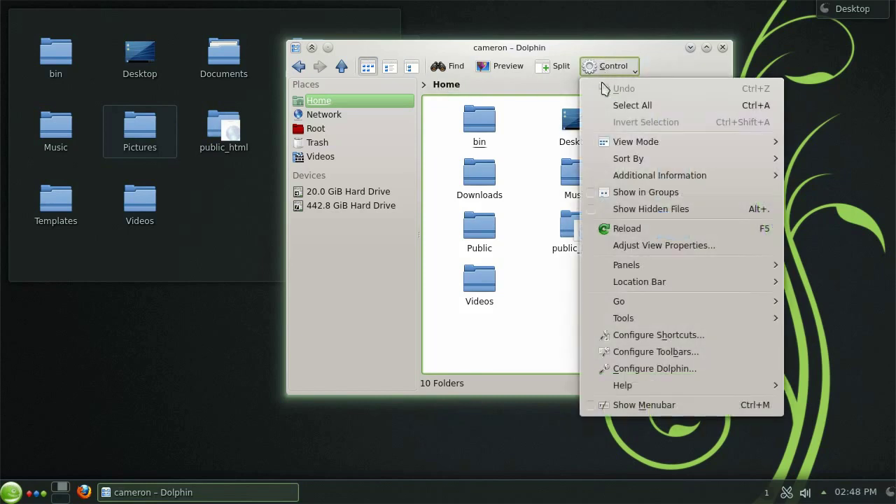
pyautogui.click(660, 368)
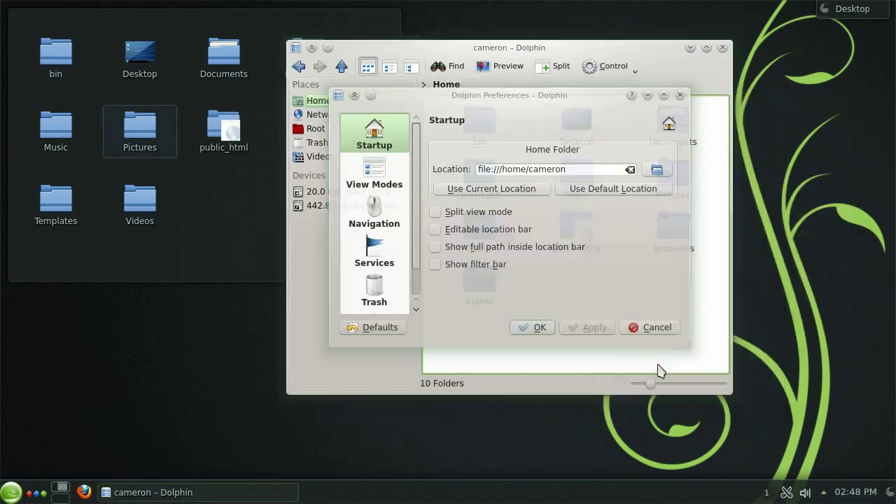
pyautogui.click(376, 260)
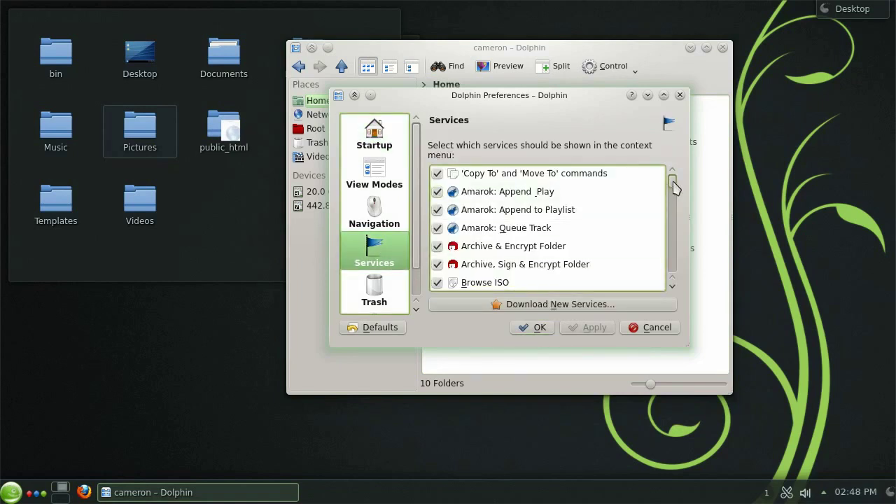
pyautogui.moveTo(674, 186); pyautogui.dragTo(672, 226)
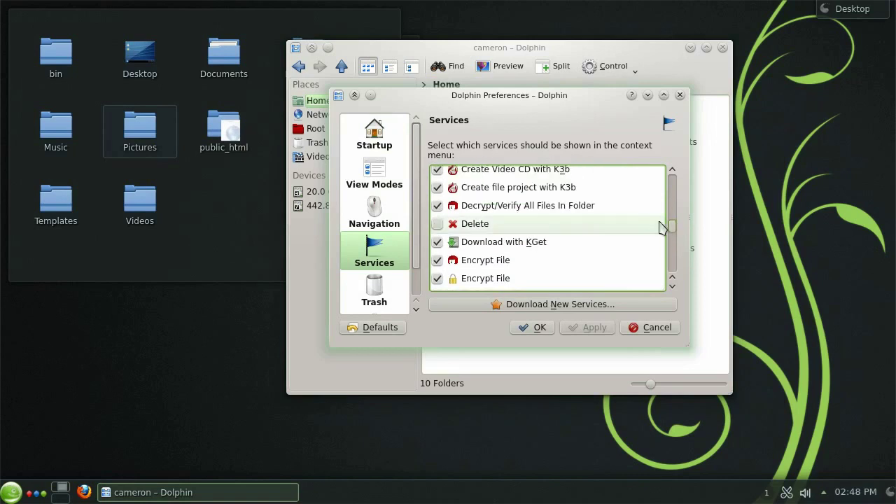
pyautogui.click(437, 225)
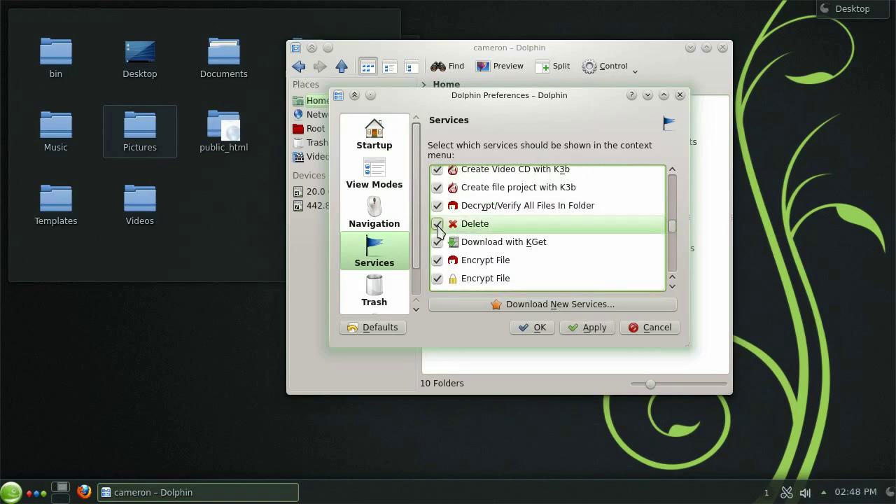
pyautogui.click(542, 330)
pyautogui.rightClick(585, 179)
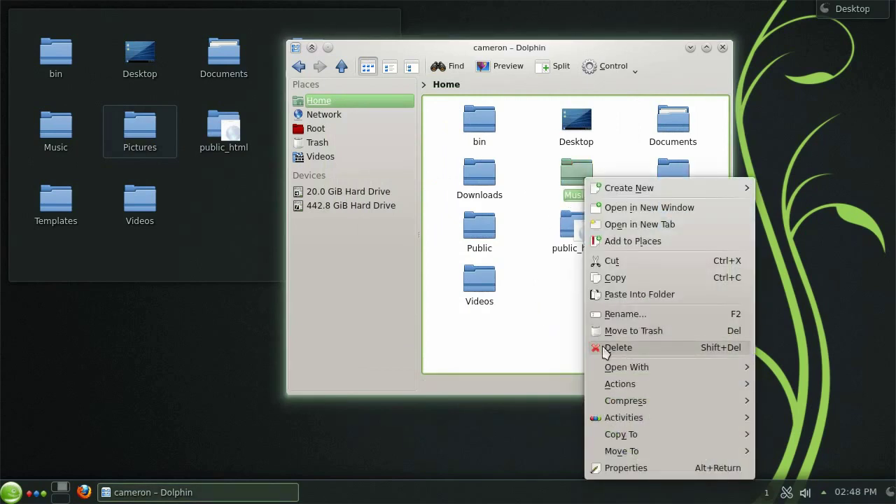
pyautogui.click(564, 341)
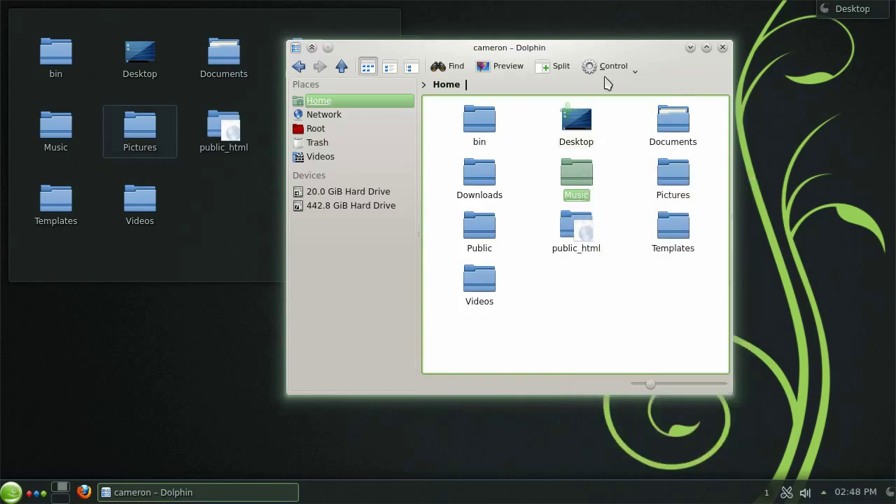
# Reopen Services settings and browse Download New Services in the Add-On Installer.
pyautogui.click(606, 67)
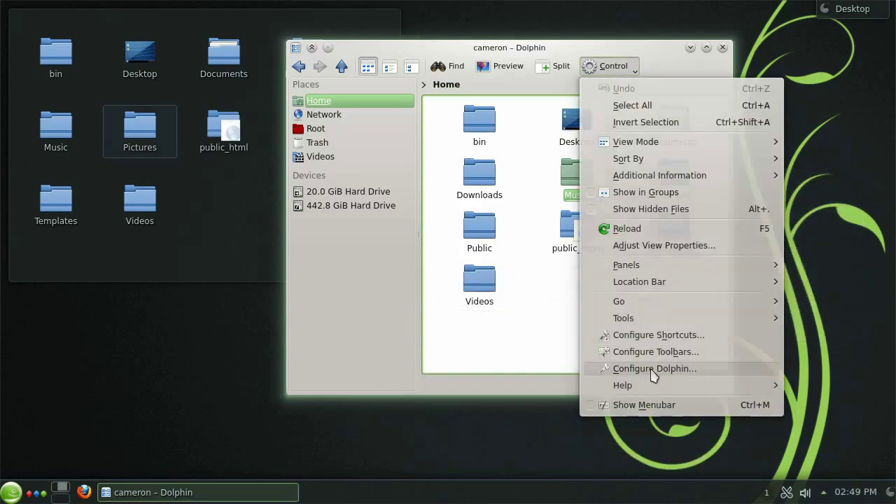
pyautogui.click(626, 369)
pyautogui.click(390, 250)
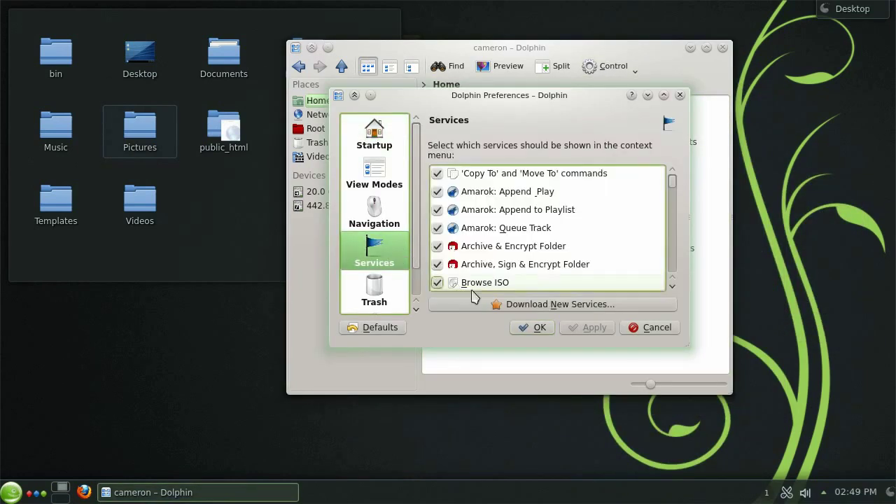
pyautogui.click(487, 306)
pyautogui.moveTo(498, 75); pyautogui.dragTo(536, 74)
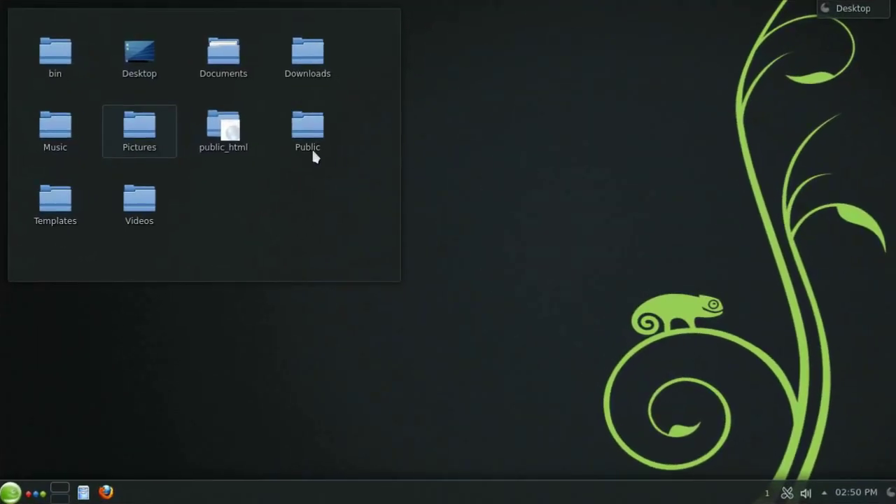
# Open geeko.jpg from Pictures in Gwenview and switch to full screen.
pyautogui.click(146, 140)
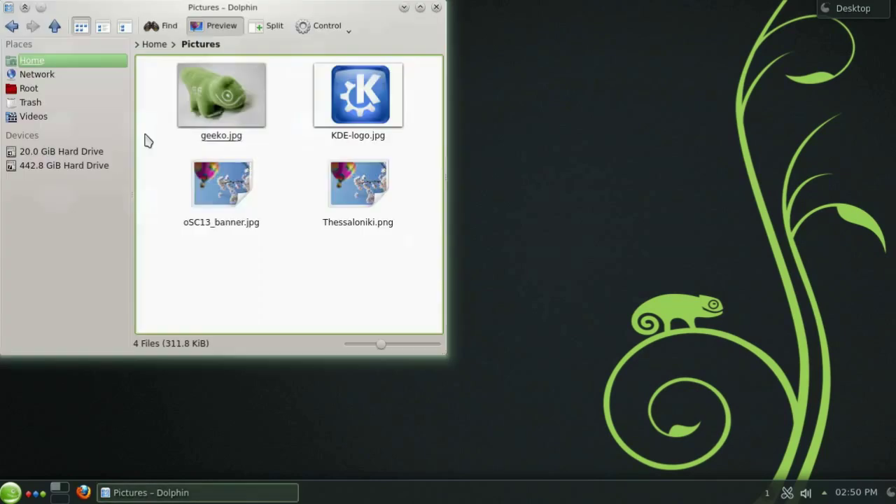
pyautogui.click(223, 121)
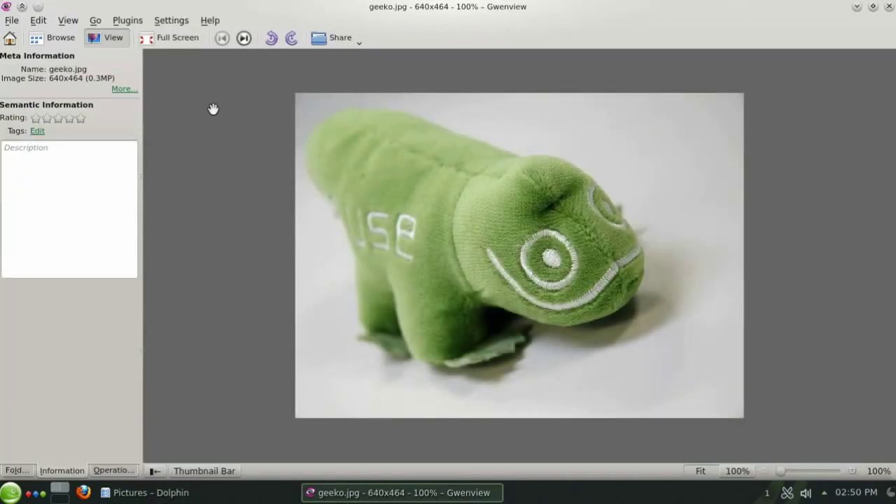
pyautogui.click(168, 39)
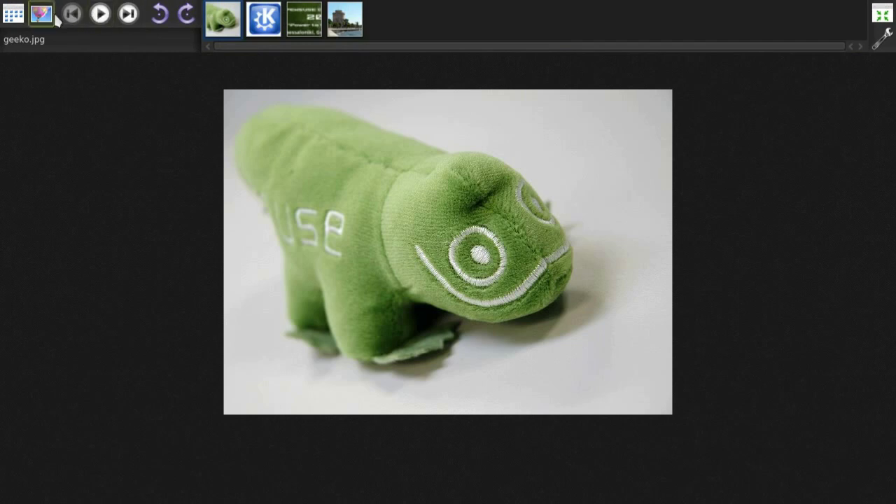
# Add the KDE logo, conference banner and Thessaloniki images to the comparison, then remove them.
pyautogui.click(254, 9)
pyautogui.click(294, 11)
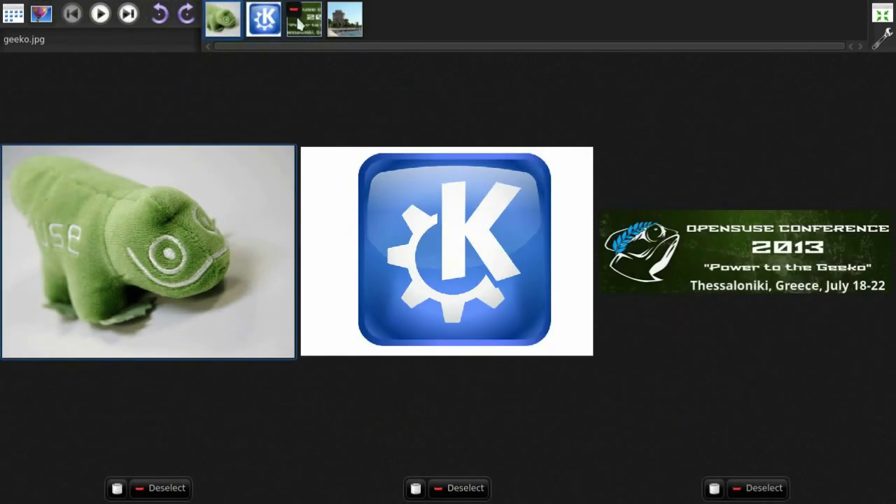
pyautogui.click(334, 10)
pyautogui.click(334, 10)
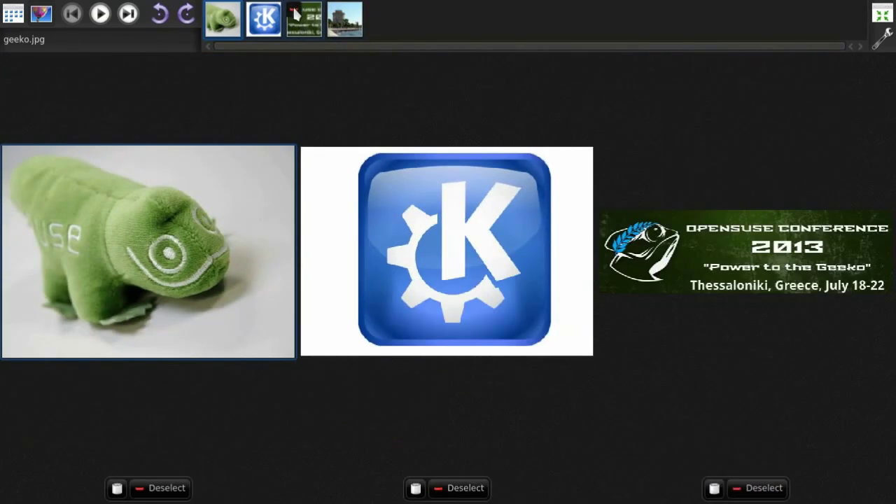
pyautogui.click(294, 10)
pyautogui.click(254, 9)
pyautogui.press('Escape')
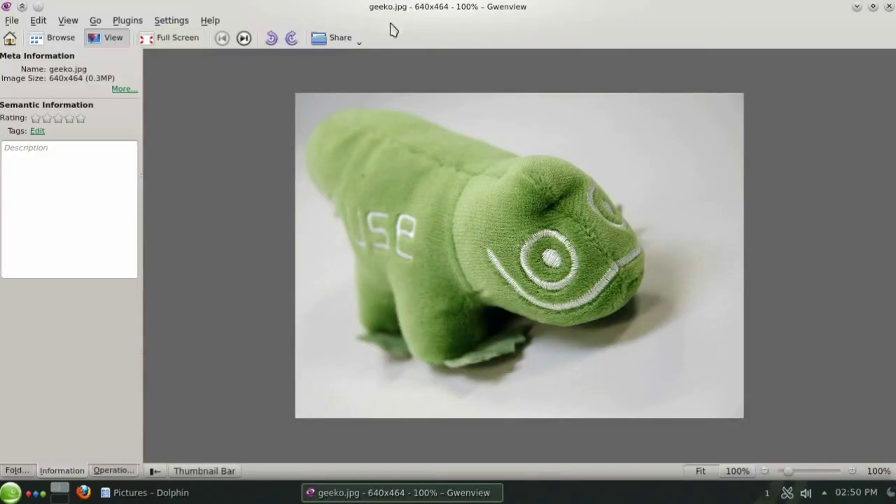
pyautogui.click(11, 19)
pyautogui.moveTo(135, 260)
pyautogui.click(184, 259)
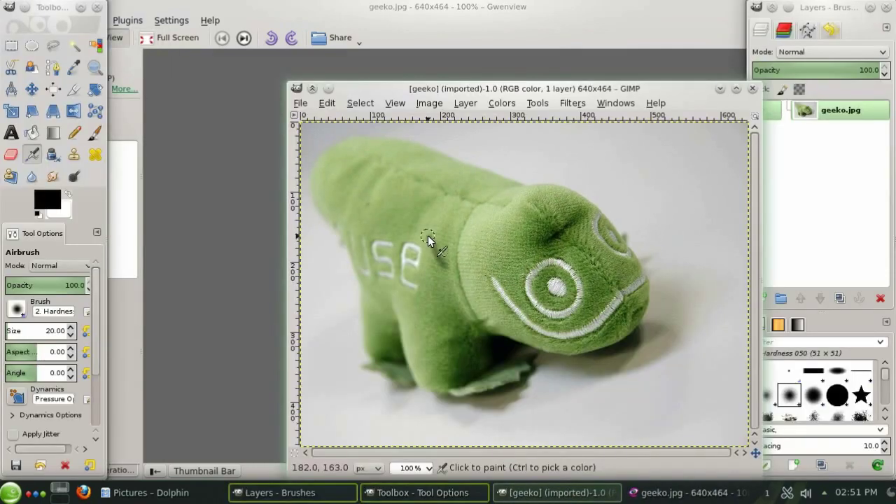
pyautogui.moveTo(427, 235)
pyautogui.mouseDown()
pyautogui.moveTo(386, 215)
pyautogui.moveTo(504, 245)
pyautogui.moveTo(514, 300)
pyautogui.moveTo(441, 271)
pyautogui.mouseUp()
pyautogui.click(300, 103)
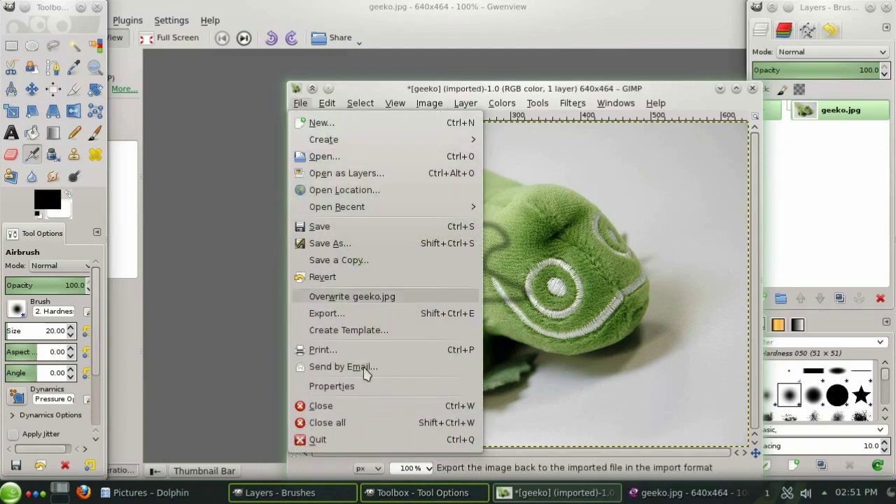
pyautogui.click(360, 440)
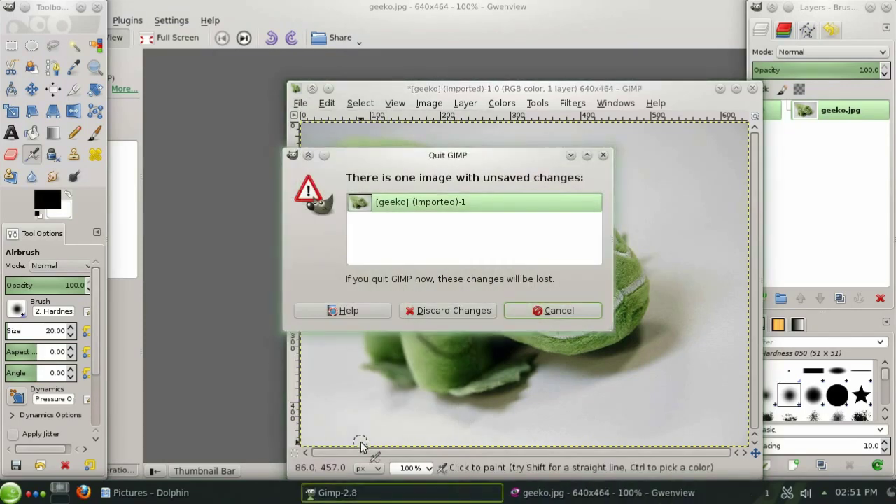
pyautogui.click(445, 309)
# Start a PicasaWeb export of geeko.jpg from the Plugins > Export menu.
pyautogui.click(172, 21)
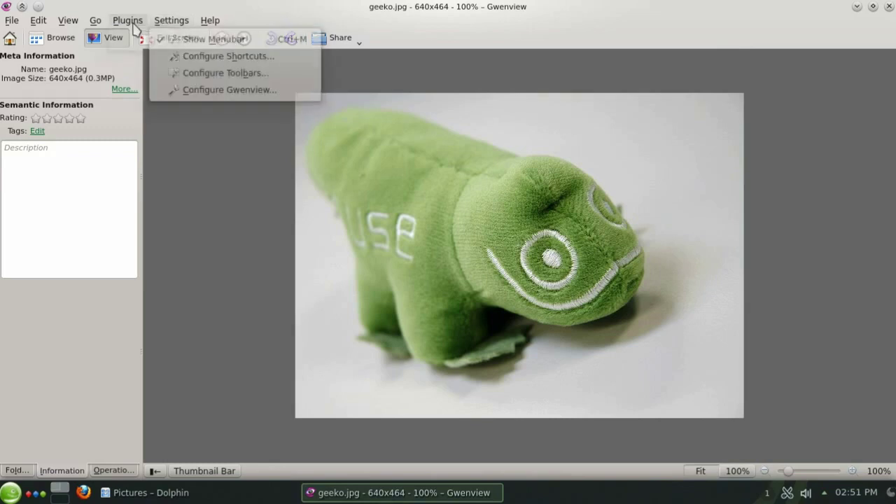
pyautogui.moveTo(128, 21)
pyautogui.moveTo(201, 92)
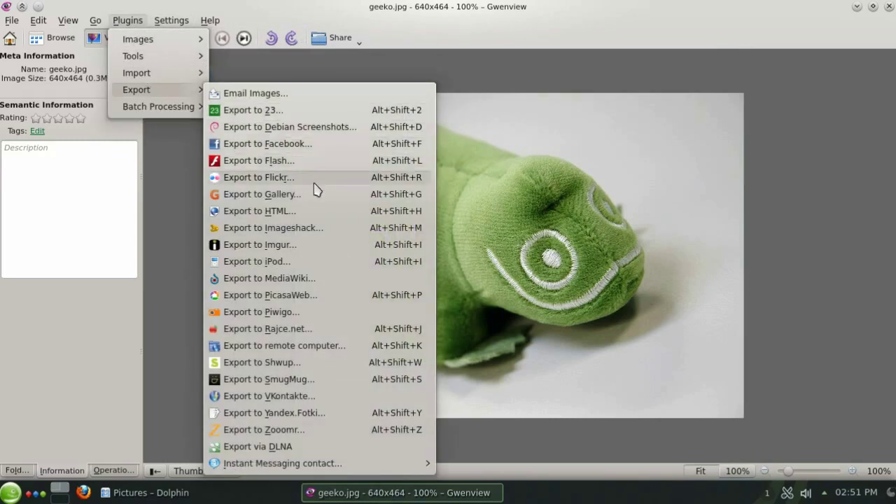
pyautogui.click(336, 296)
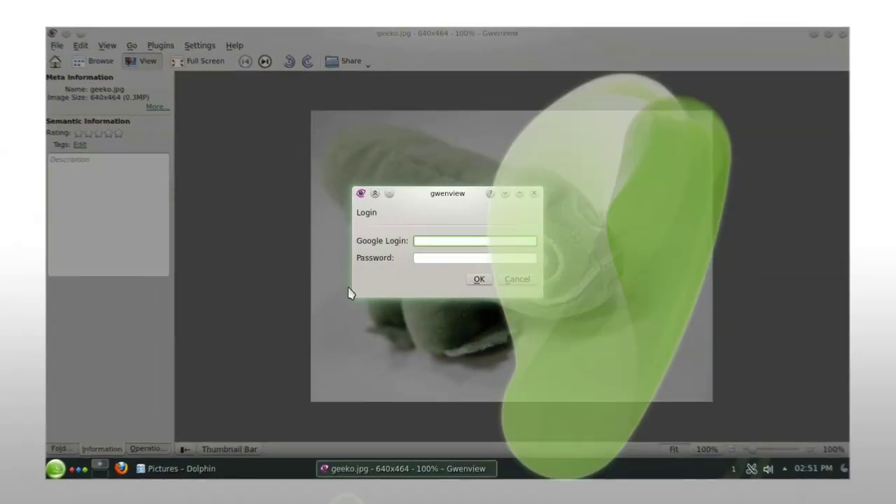